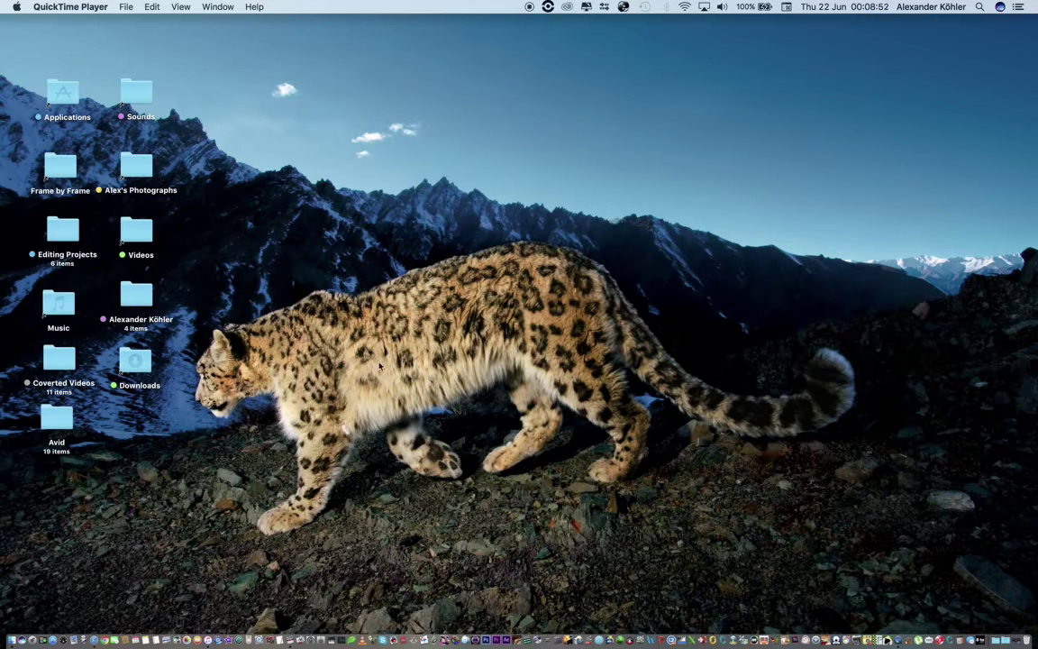
- Open the Paper folder from Editing Projects, collapse its Apple Pro subfolder and expand the Raw subfolder
double_click(72, 232)
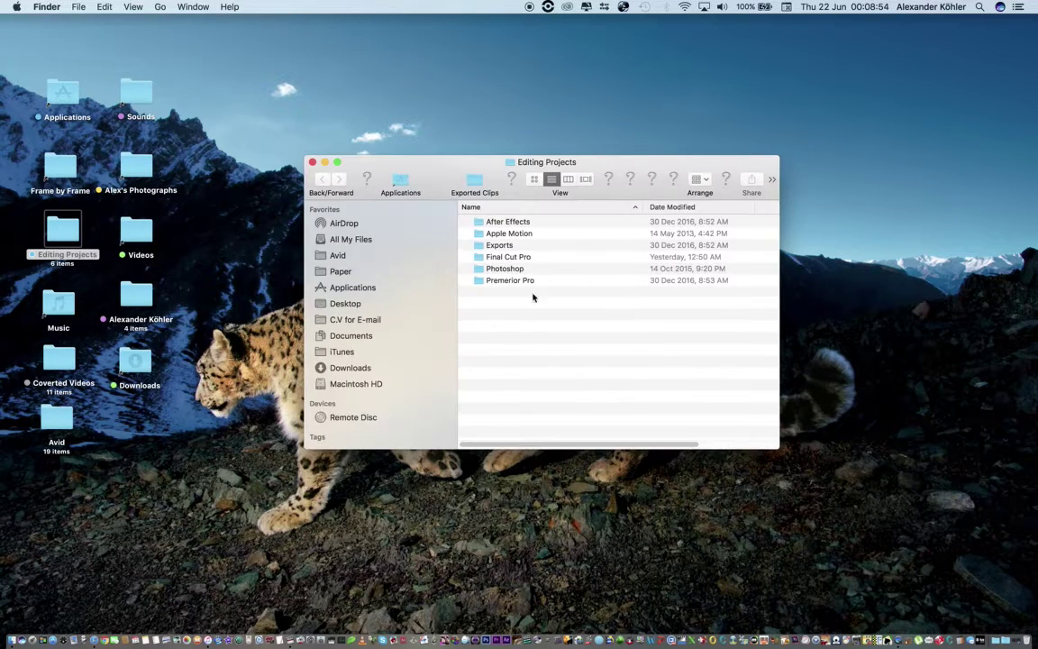
click(356, 273)
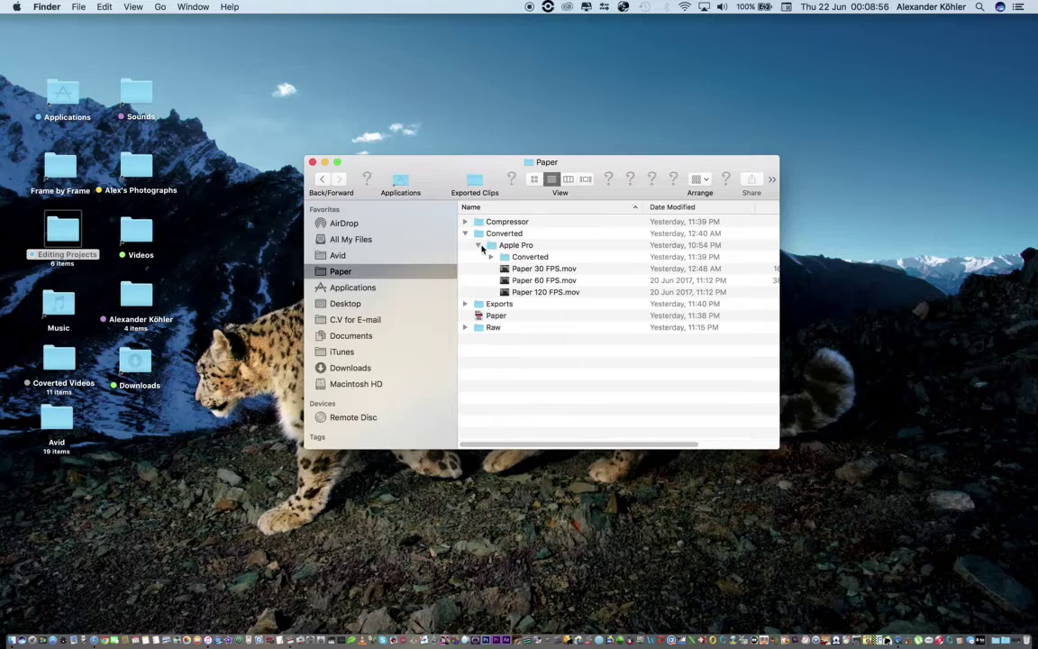
click(480, 246)
click(466, 280)
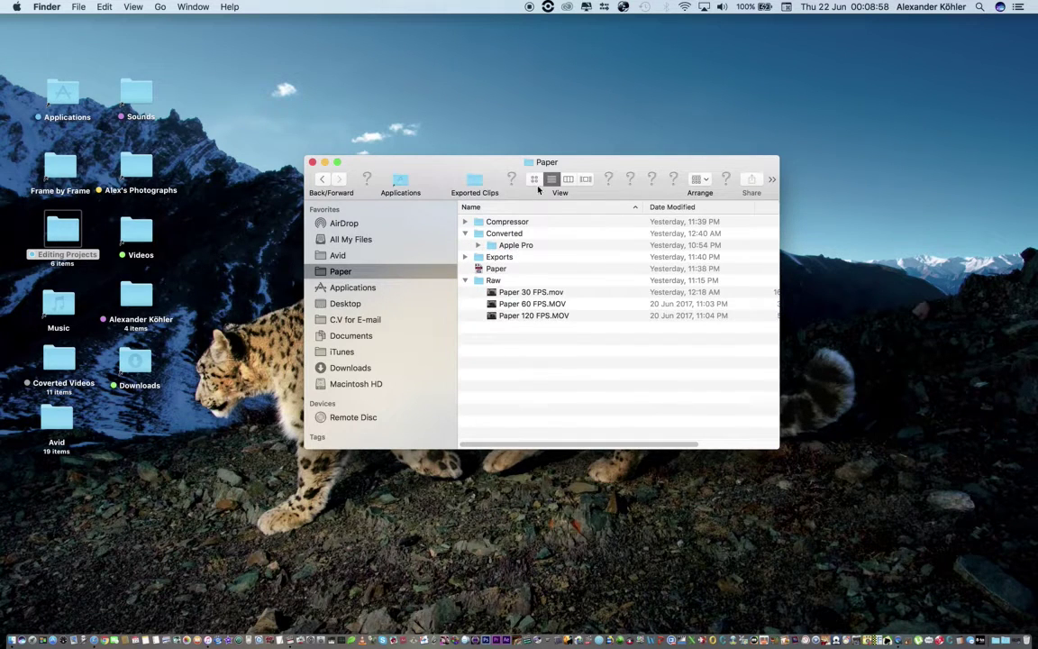
- Preview the raw clip Paper 30 FPS.mov, skipping ahead to the falling paper, and close it
double_click(556, 291)
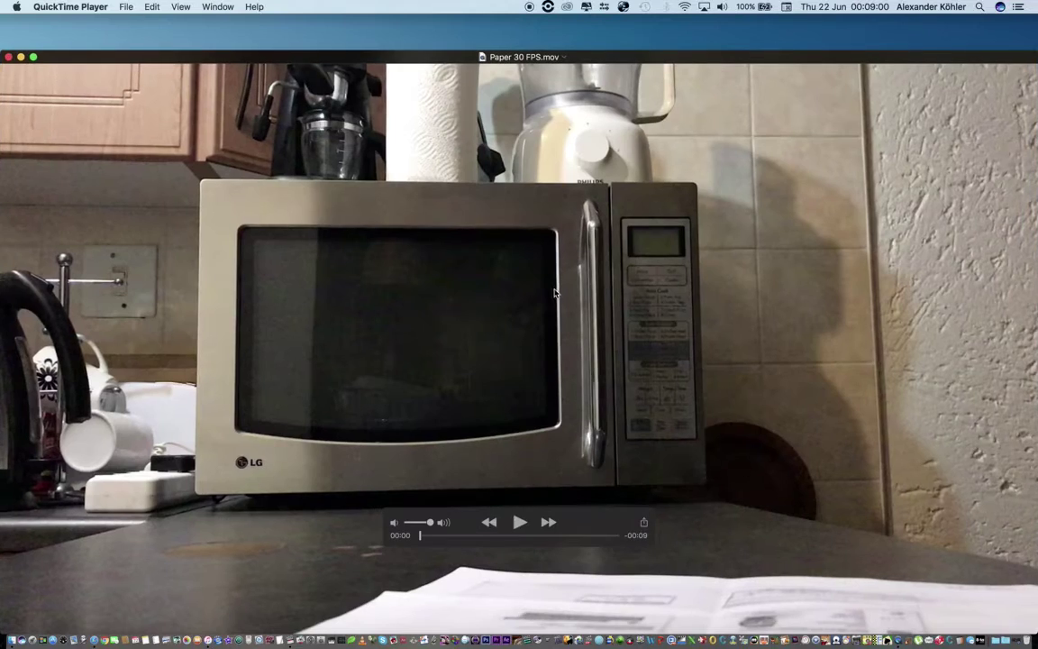
click(520, 526)
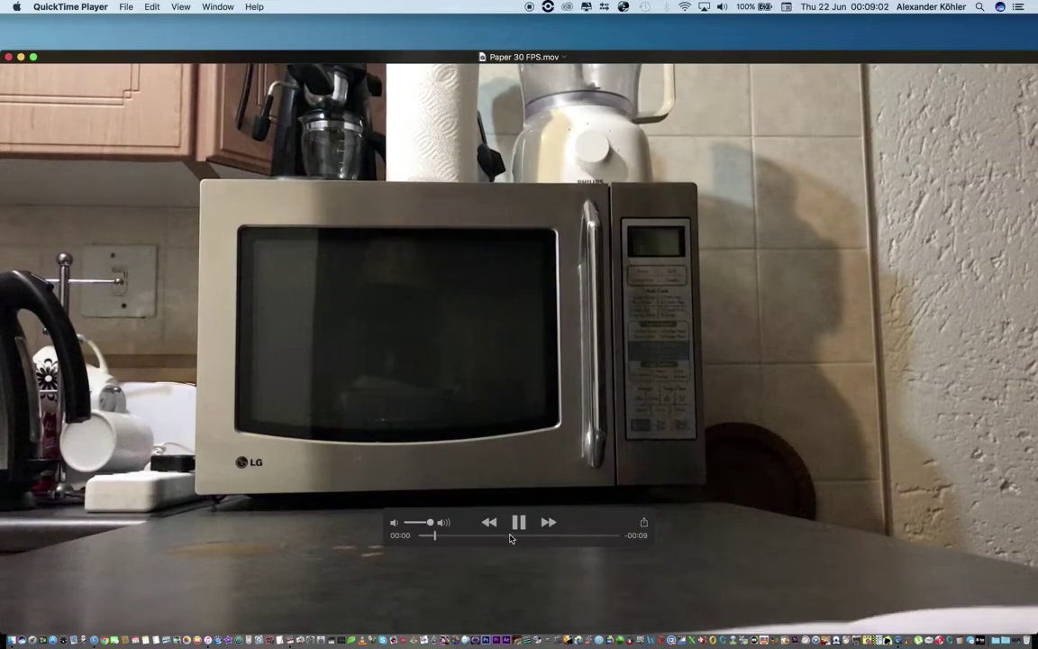
click(534, 535)
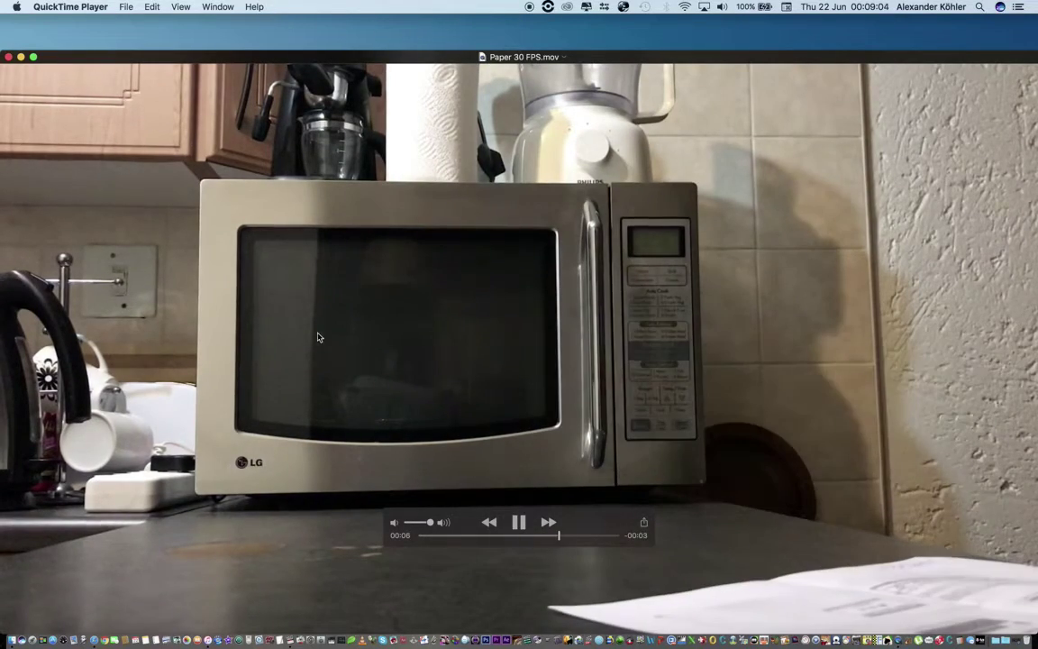
click(8, 57)
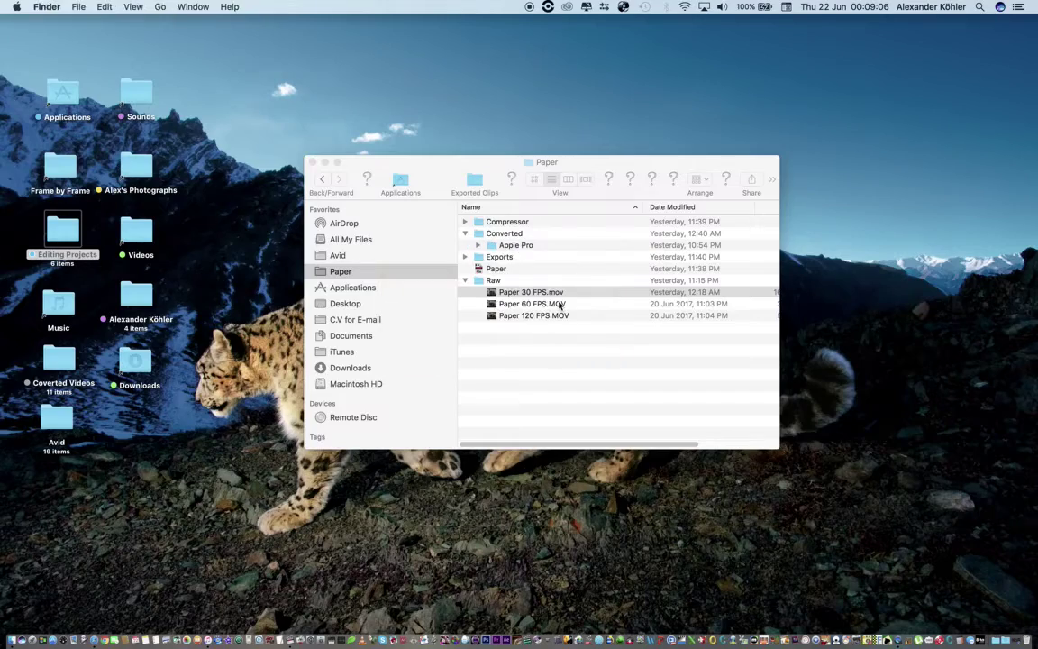
- Preview the later part of the raw clip Paper 60 FPS.MOV, pause it and close it
double_click(557, 301)
mouse_move(543, 537)
mouse_down()
mouse_move(552, 537)
mouse_move(542, 535)
mouse_up()
click(518, 521)
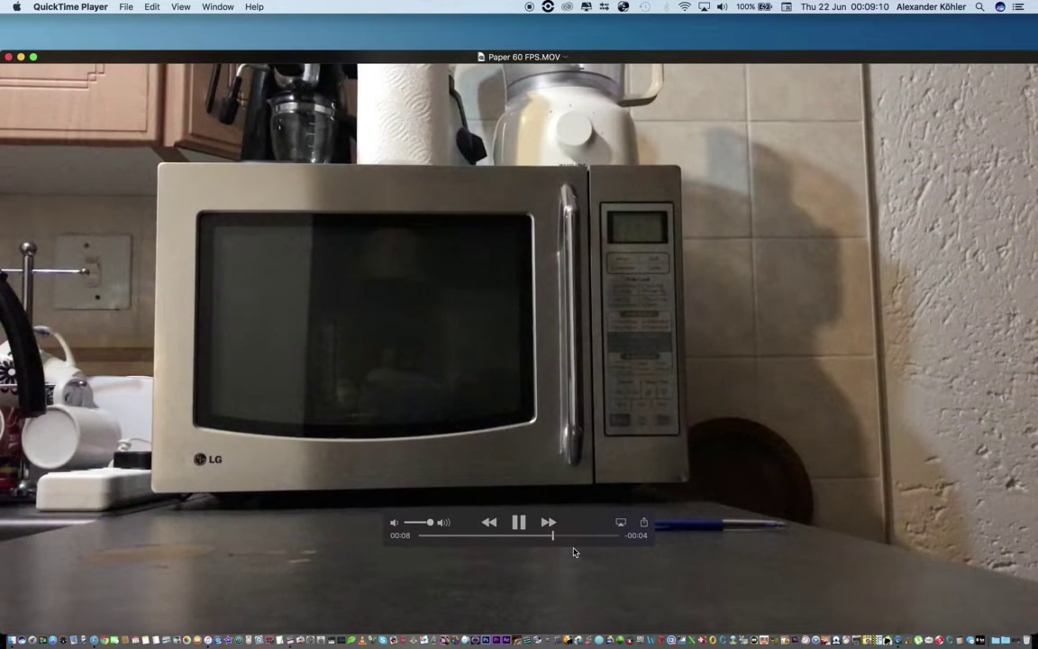
key(space)
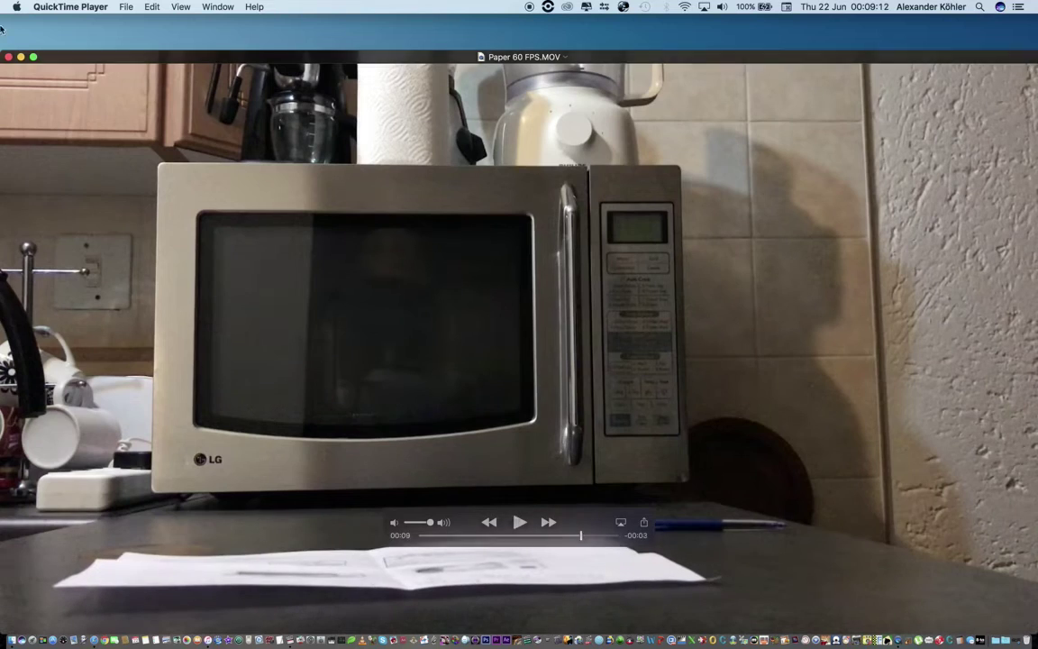
click(8, 57)
- Preview the raw clip Paper 120 FPS.MOV from about its midpoint
click(518, 305)
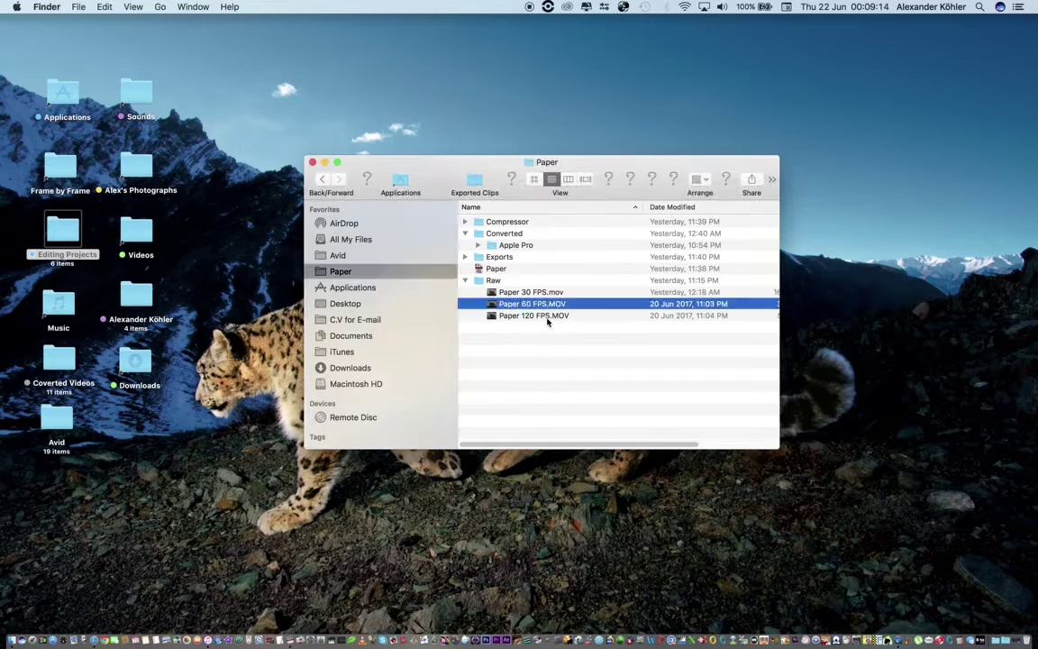
double_click(548, 317)
click(519, 499)
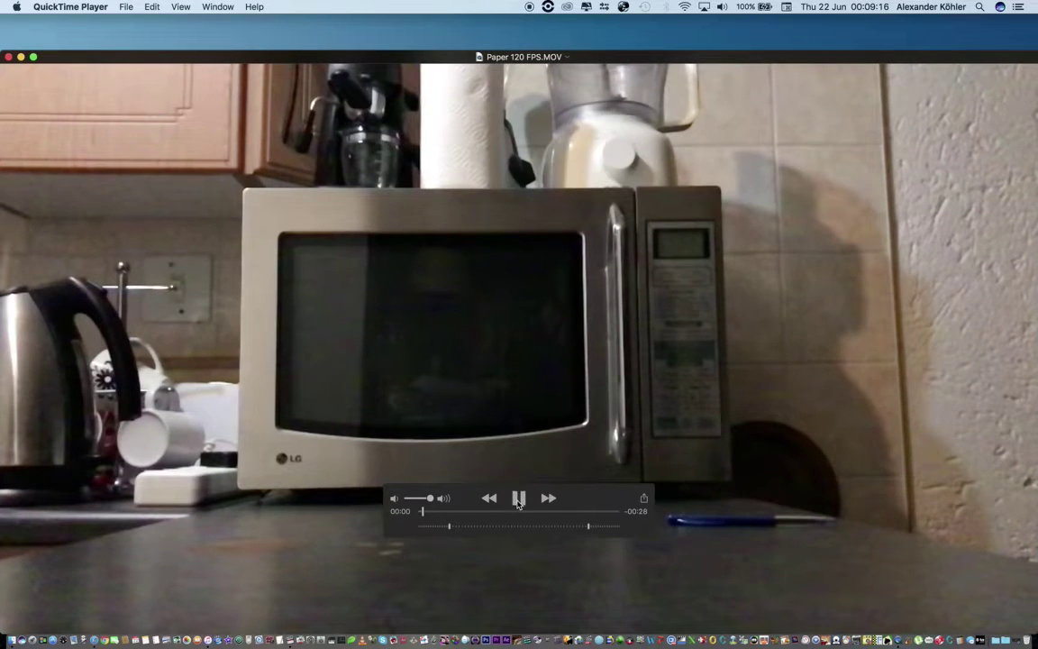
click(518, 499)
click(524, 512)
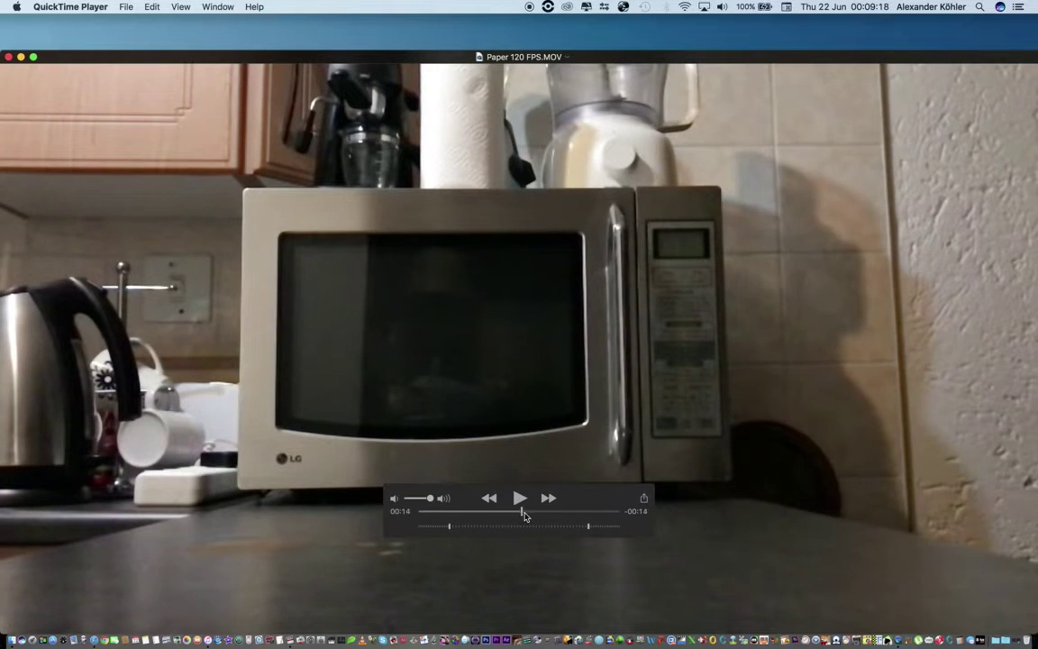
drag(524, 512, 537, 512)
key(space)
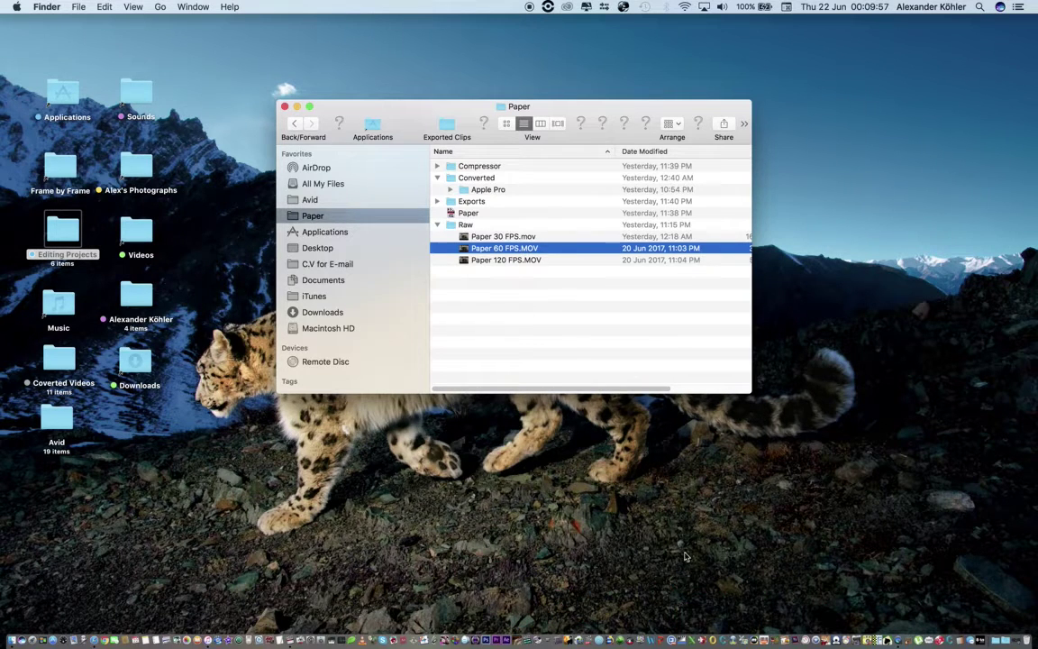
- Switch to MPEG Streamclip and open its batch list
click(682, 631)
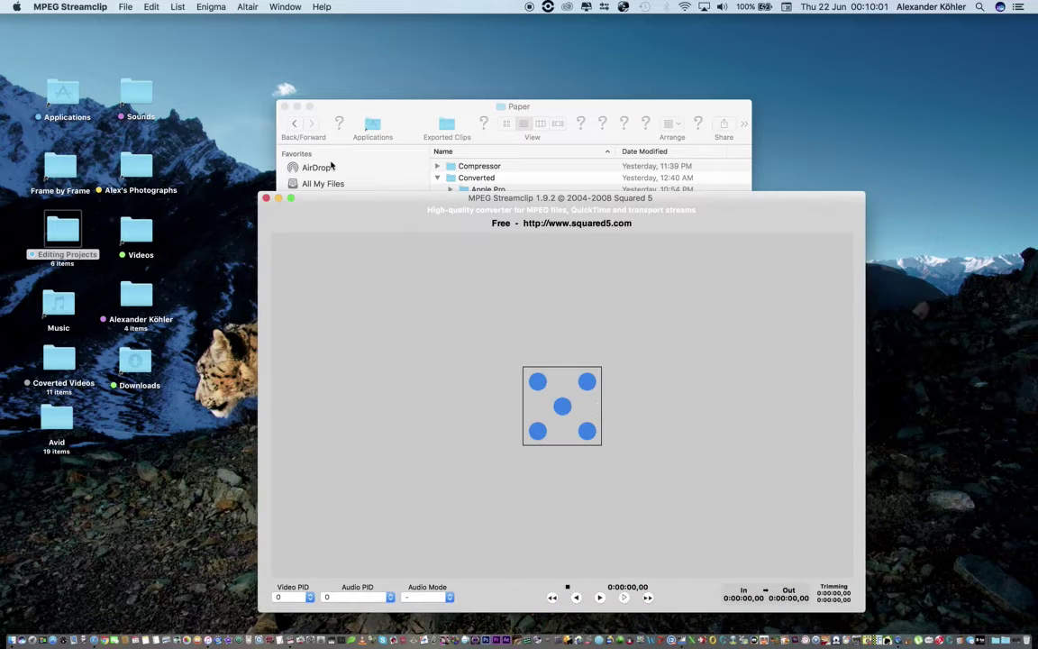
click(178, 7)
click(194, 20)
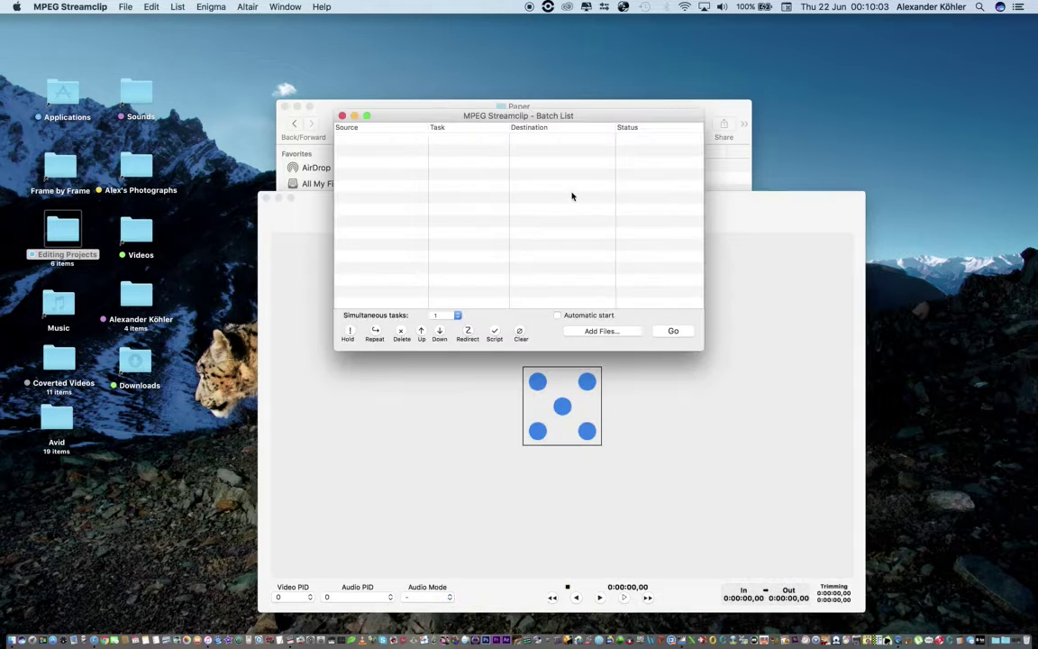
- Add the 30, 60 and 120 FPS Paper clips from the Raw folder to the batch
click(602, 330)
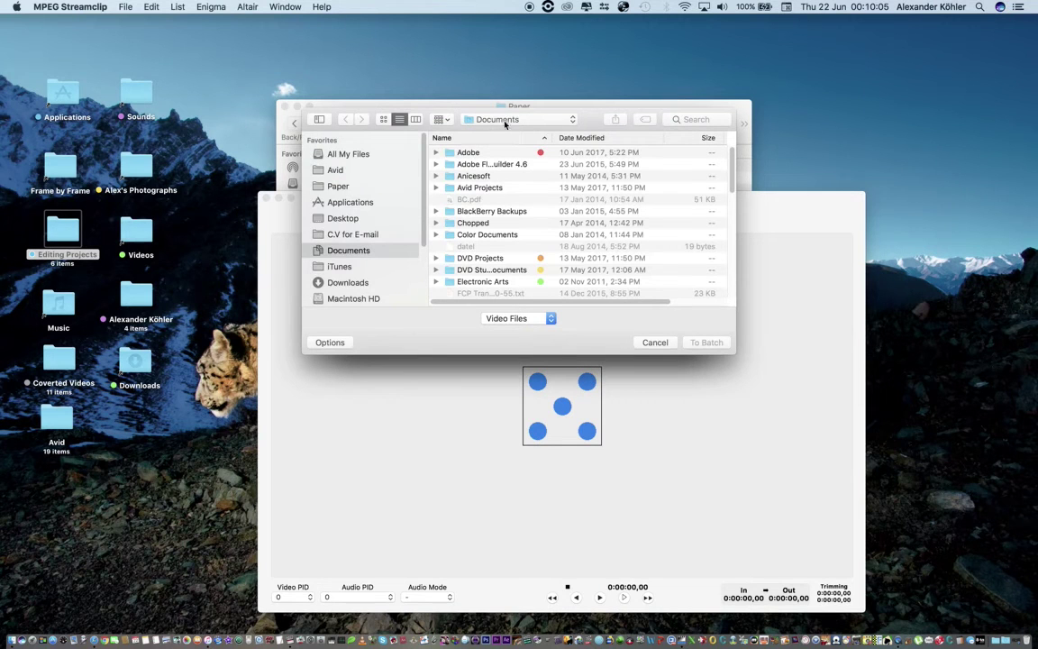
click(338, 186)
click(461, 200)
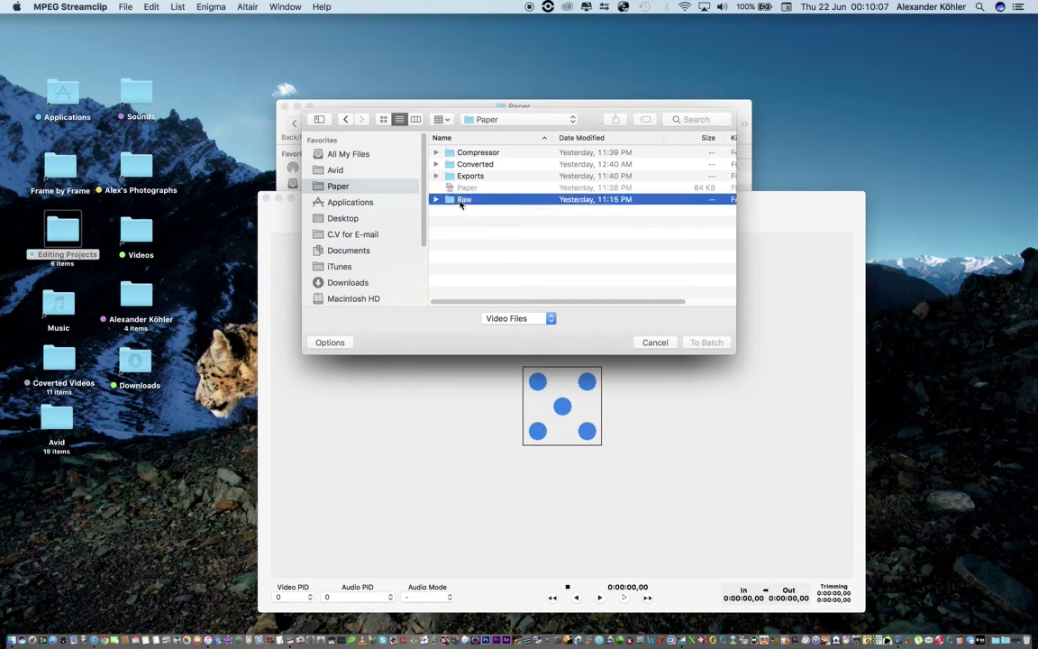
click(436, 199)
drag(510, 233, 496, 213)
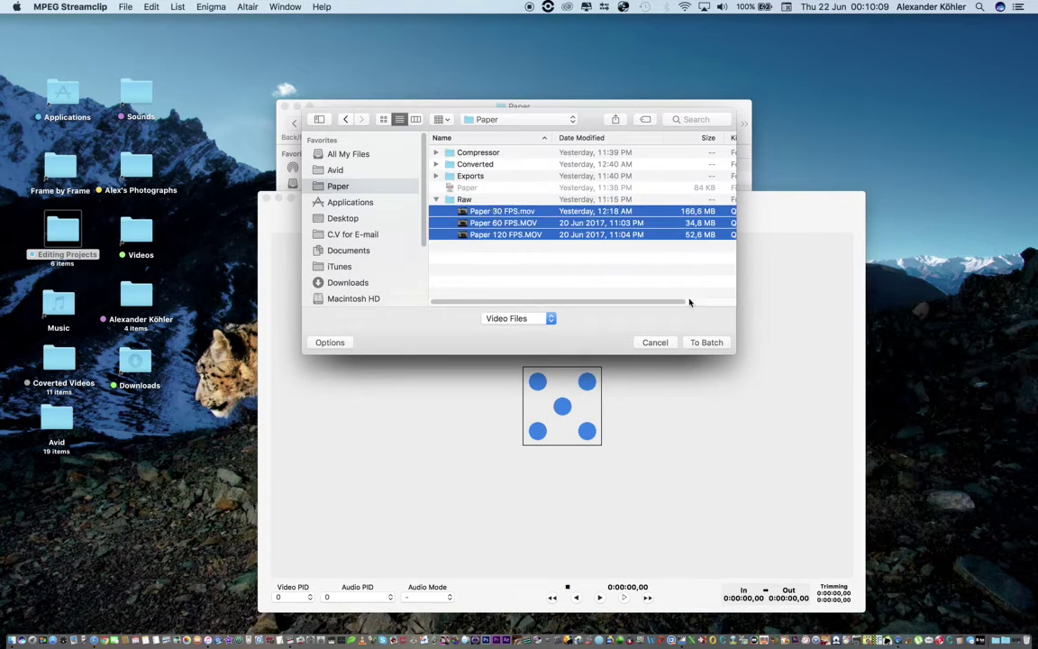
click(704, 342)
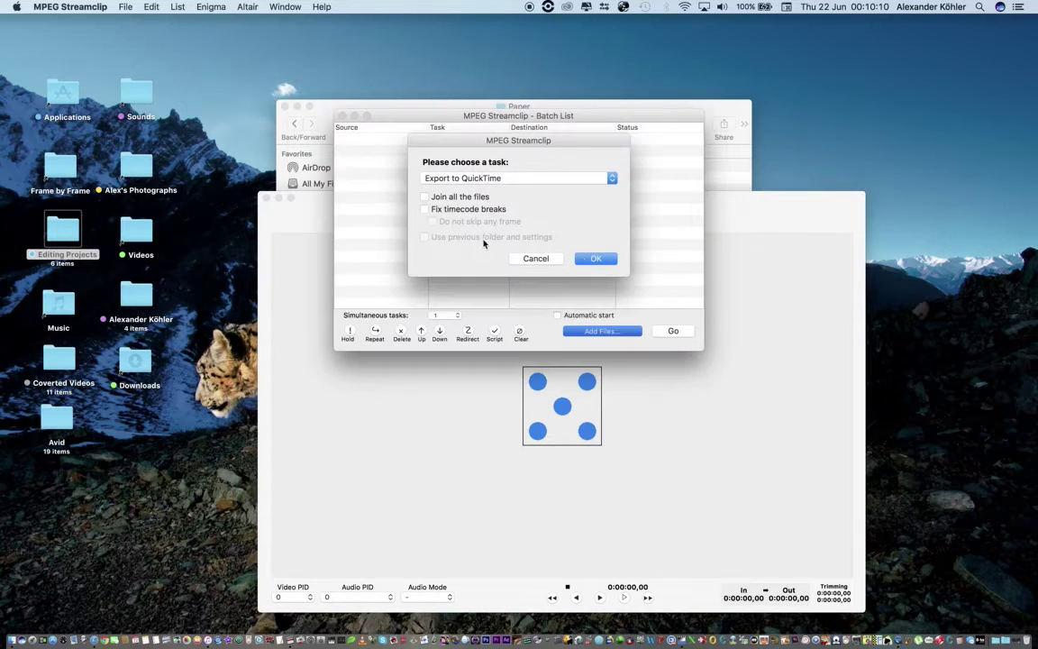
- Choose the Export to QuickTime task and set the Converted folder as the destination
click(592, 261)
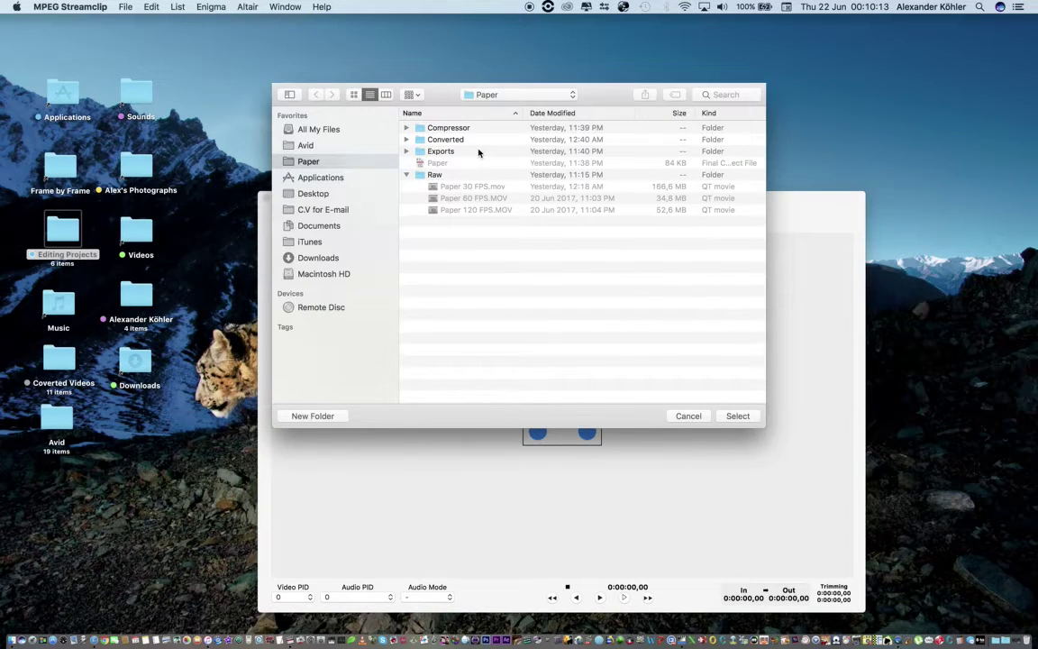
click(434, 139)
click(738, 415)
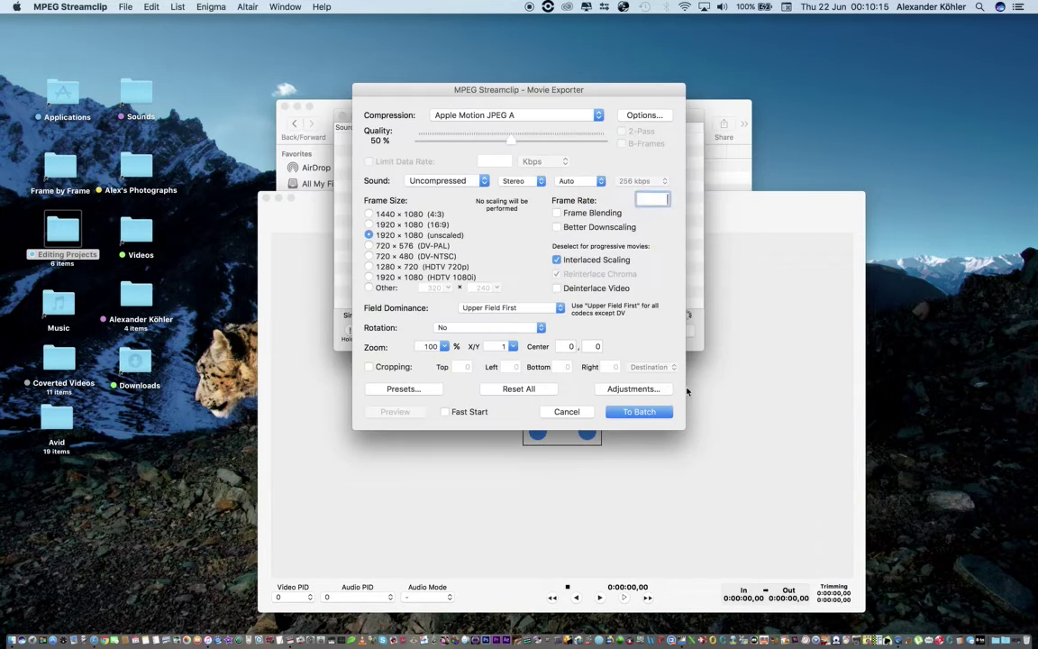
- Set the export to Apple ProRes 422 at 100% quality with Interlaced Scaling off, and start the batch conversion
click(597, 114)
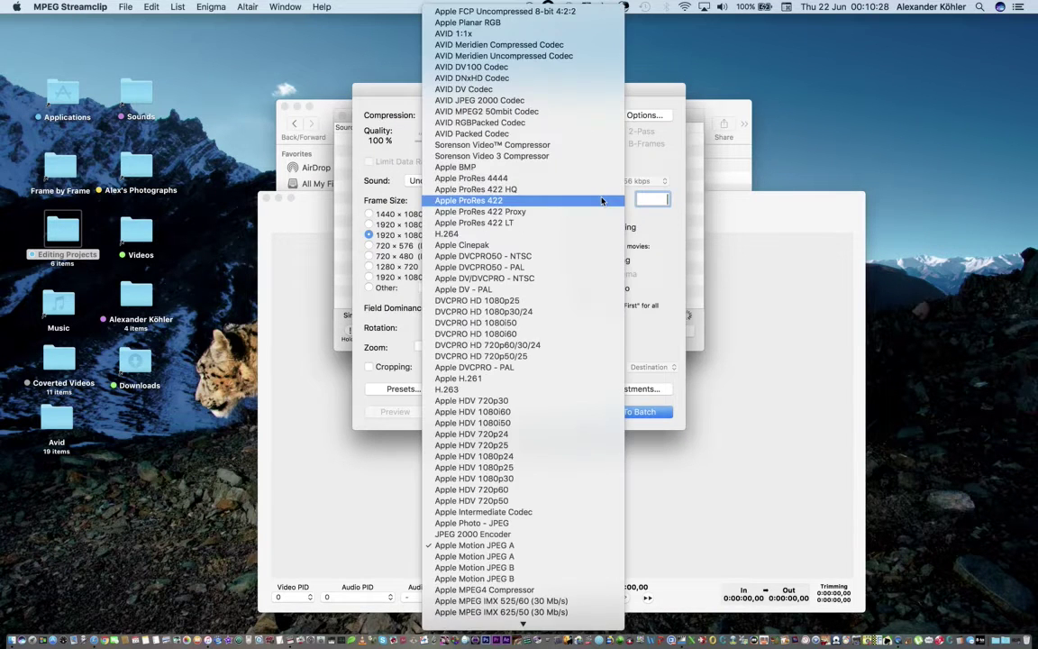
click(602, 201)
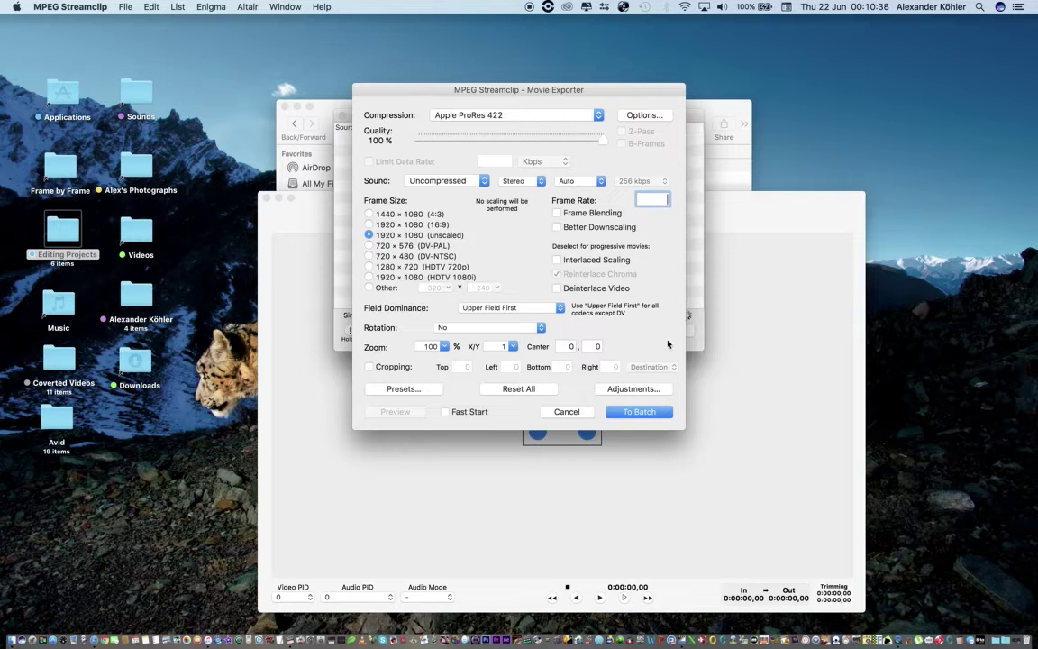
click(649, 414)
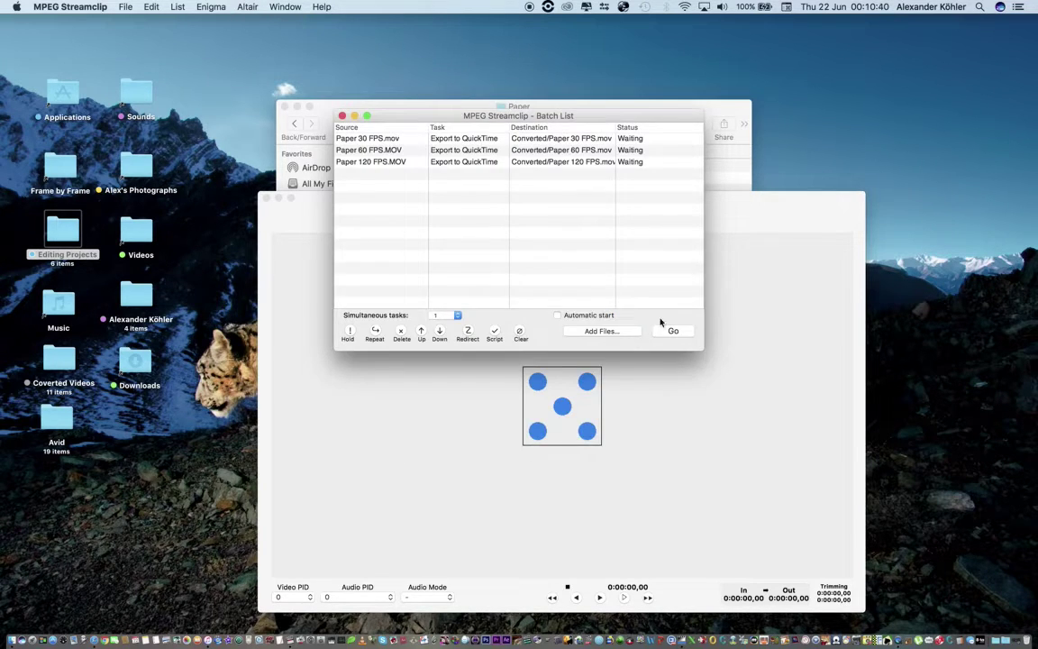
click(676, 331)
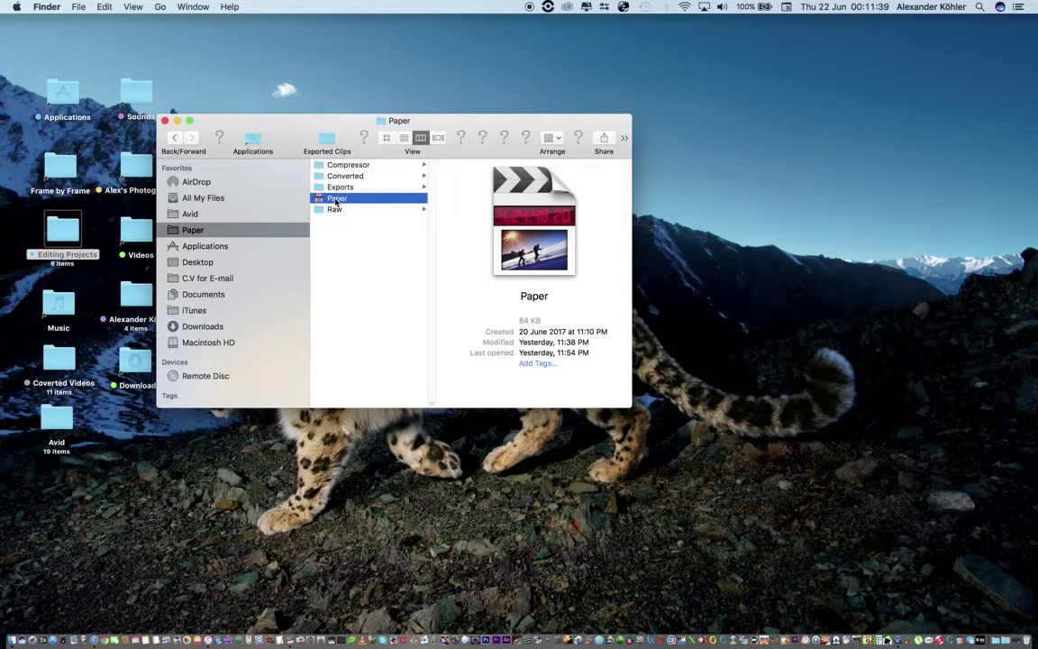
- Open the Paper project file in Final Cut Pro and deselect the footage in the browser
double_click(336, 199)
click(618, 163)
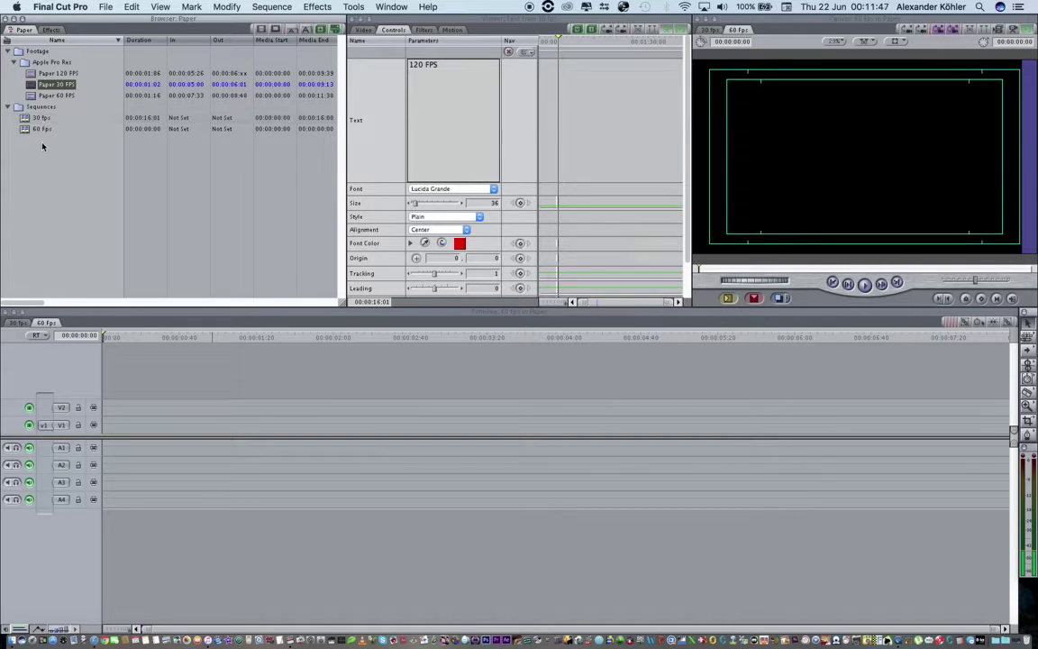
click(60, 158)
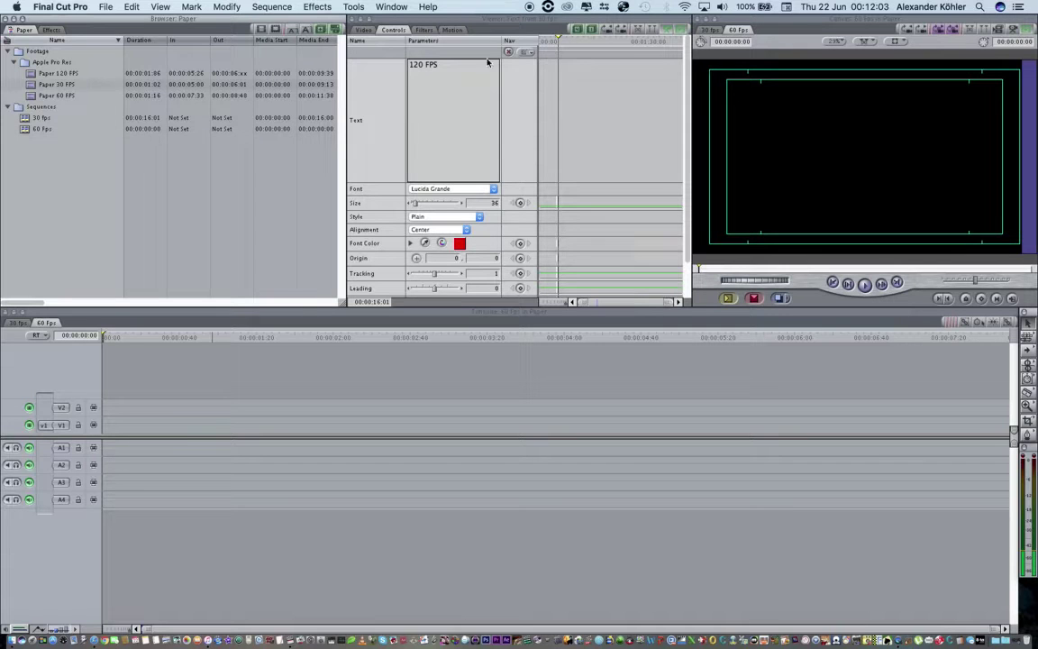
- Try out the Paper 60 FPS clip at the start of the 60 fps sequence, and delete it from the timeline
click(367, 31)
drag(90, 95, 109, 423)
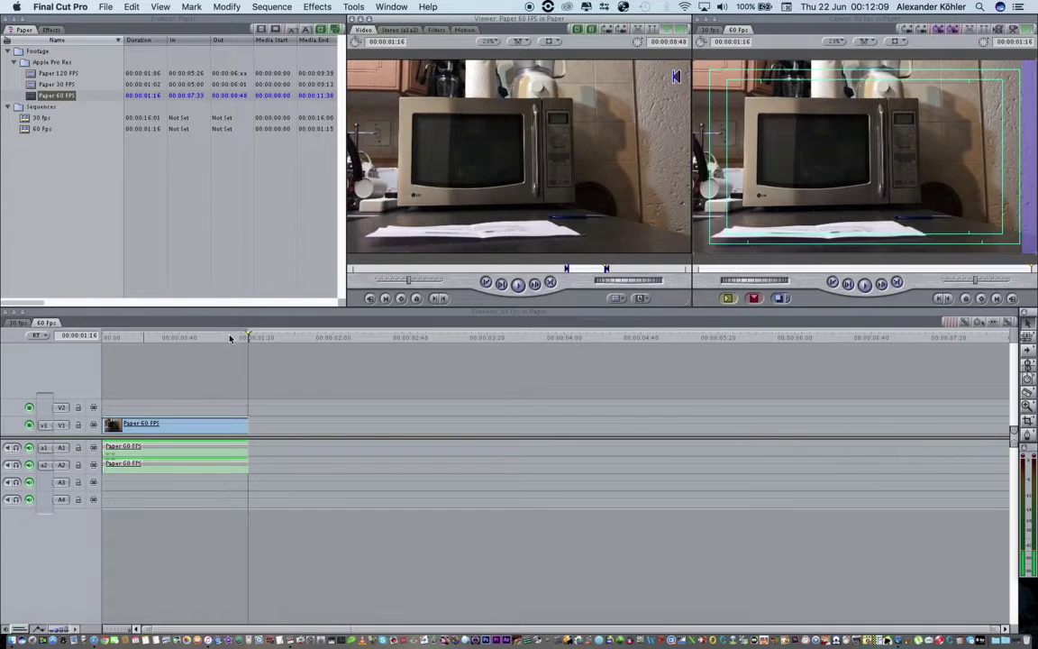
drag(229, 338, 96, 358)
key(space)
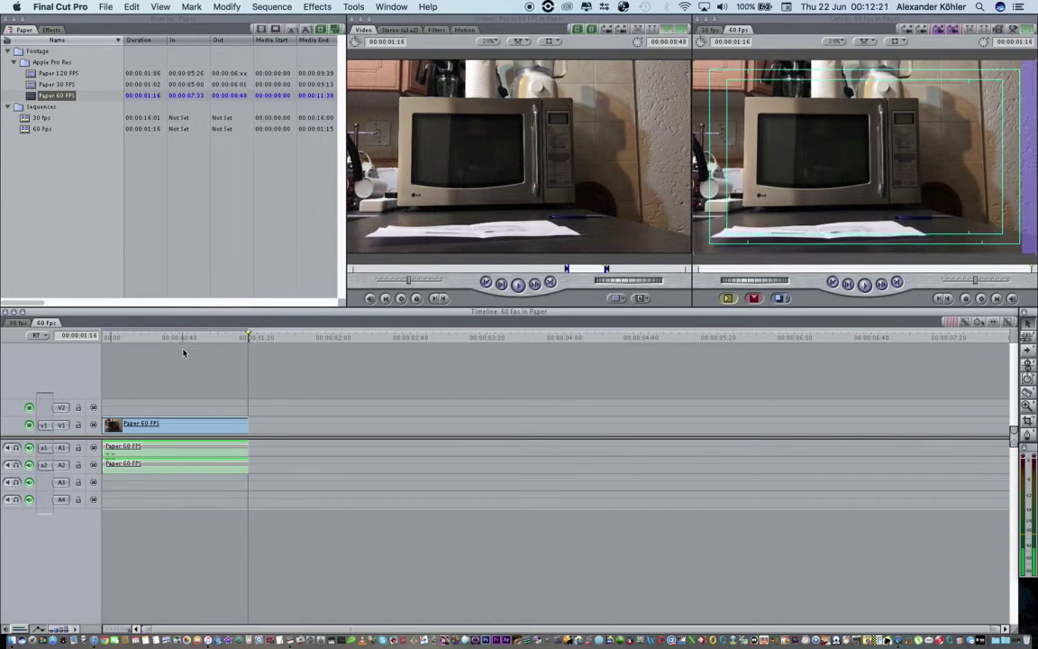
click(237, 420)
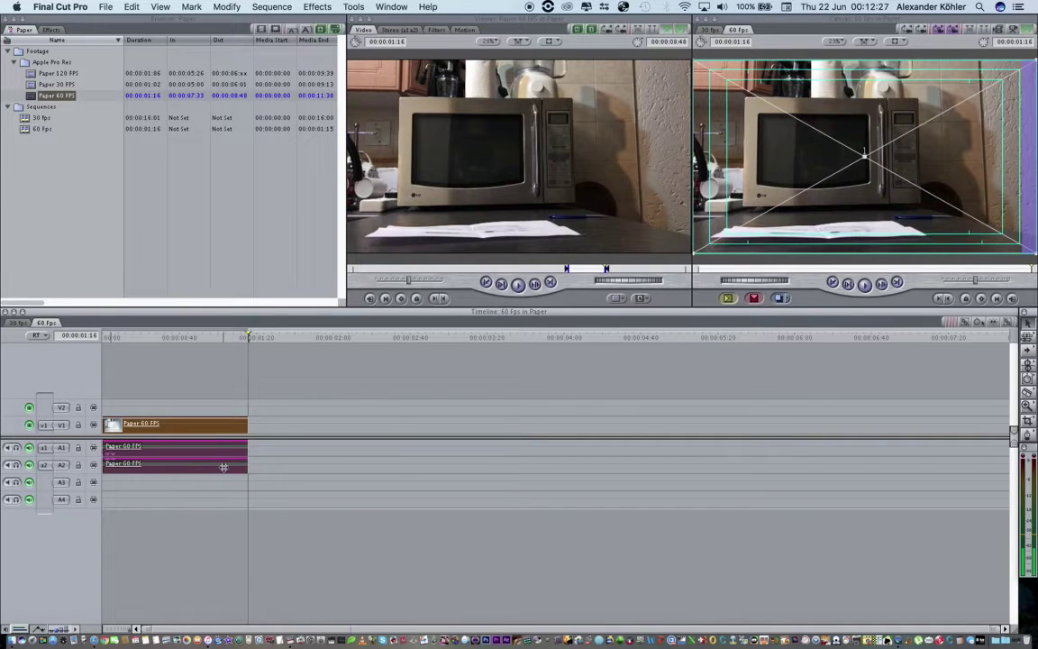
key(Delete)
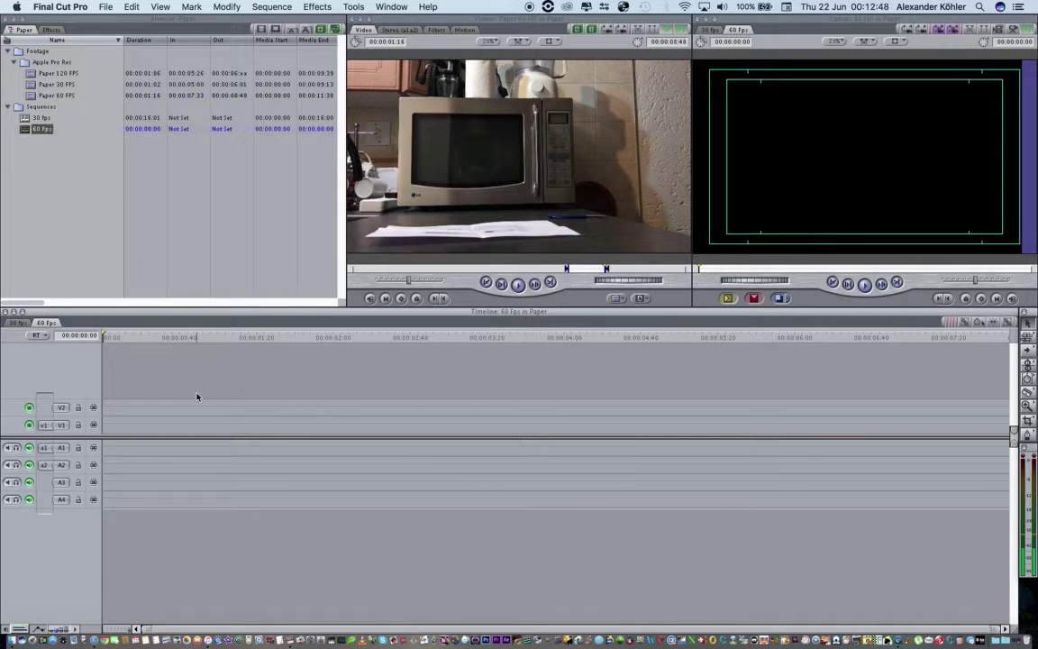
- Open the 30 fps sequence, place the Paper 30 FPS clip at its start on track V1 and select it
double_click(42, 119)
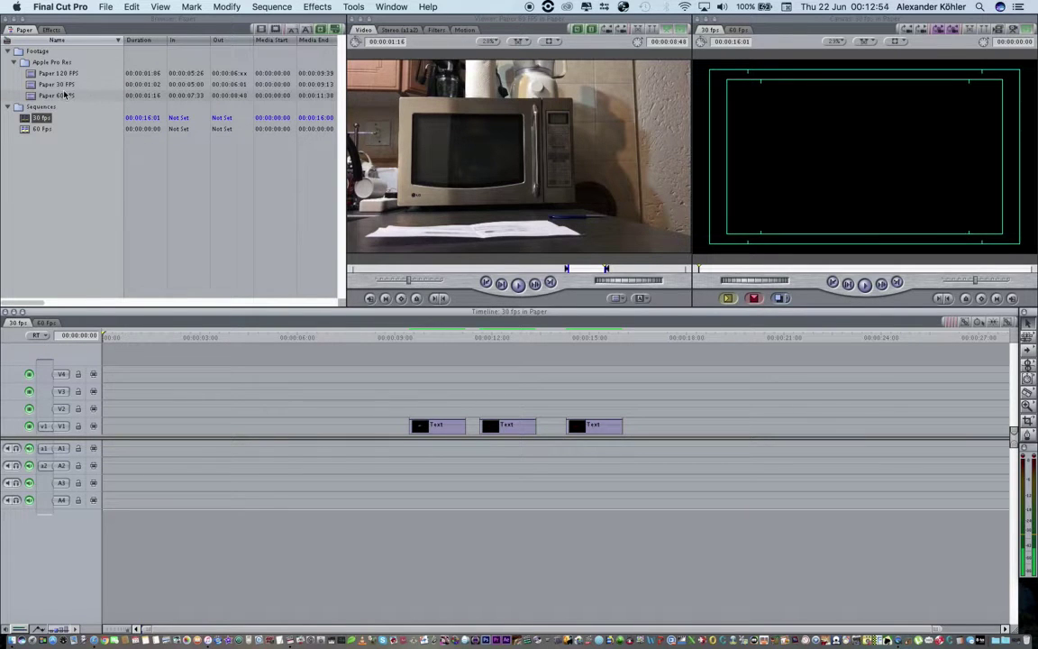
double_click(56, 84)
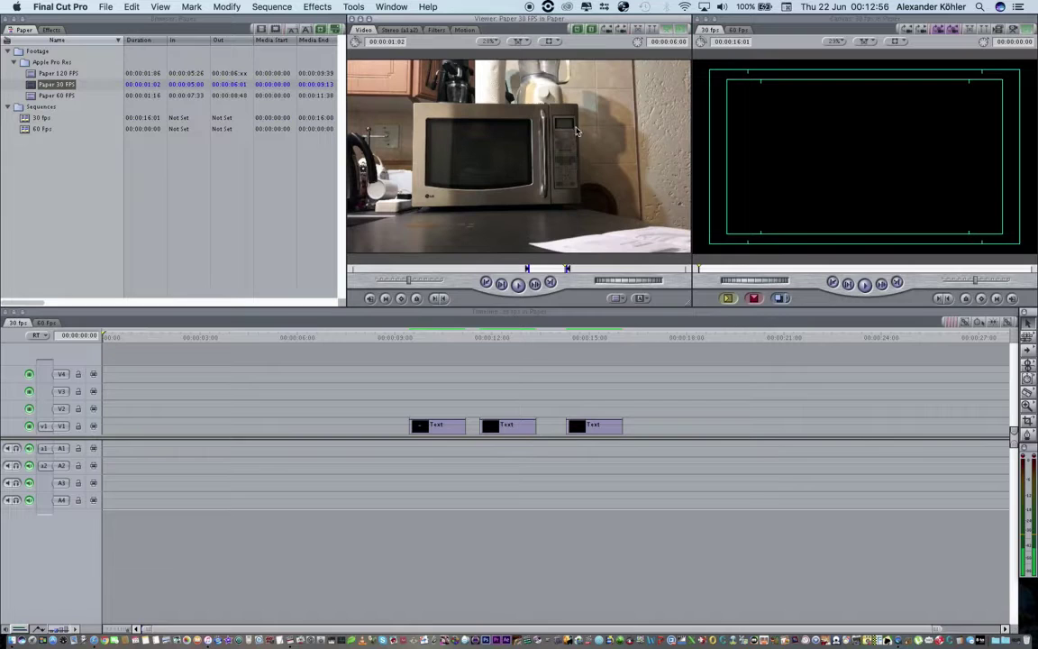
drag(571, 249, 128, 425)
key(Home)
key(super+equal)
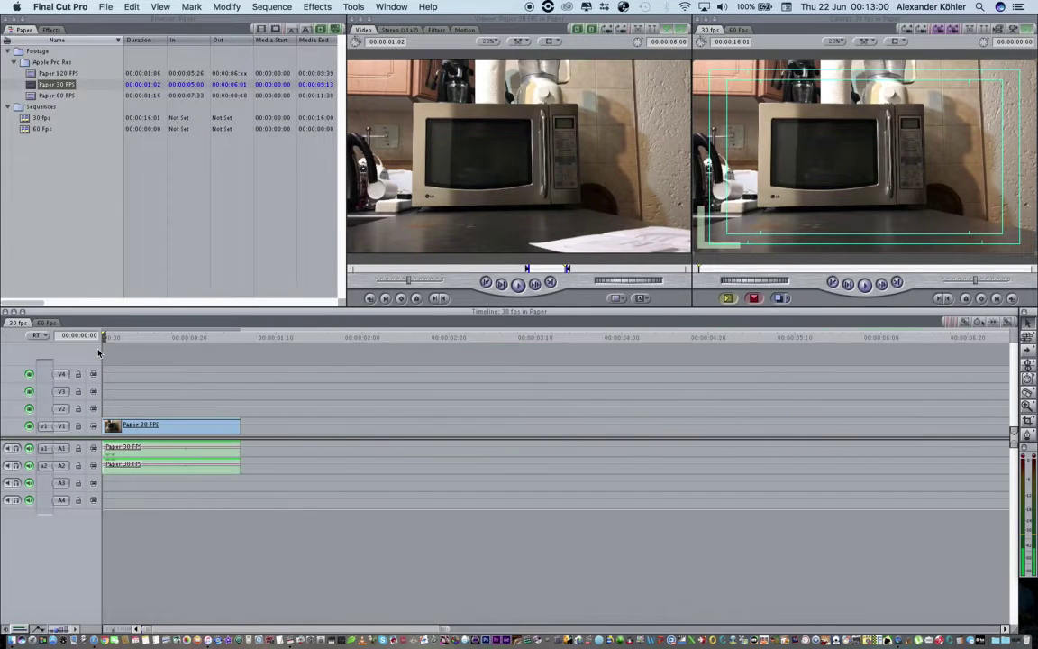
click(206, 428)
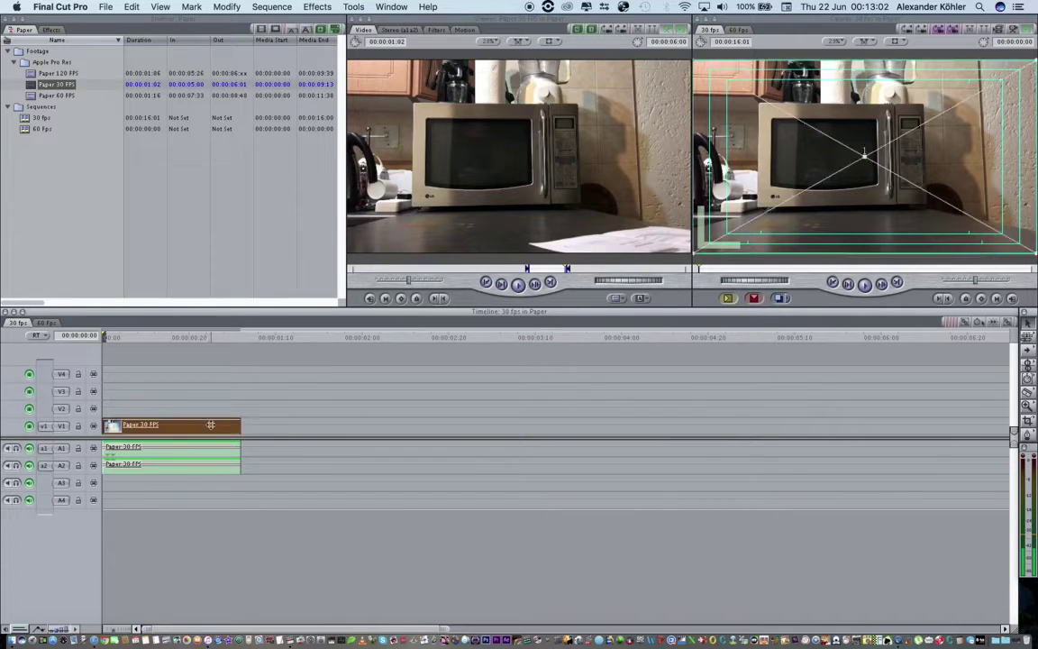
- Set the playback speed of the Paper 30 FPS clip on track V1 to 50%
click(233, 423)
right_click(231, 422)
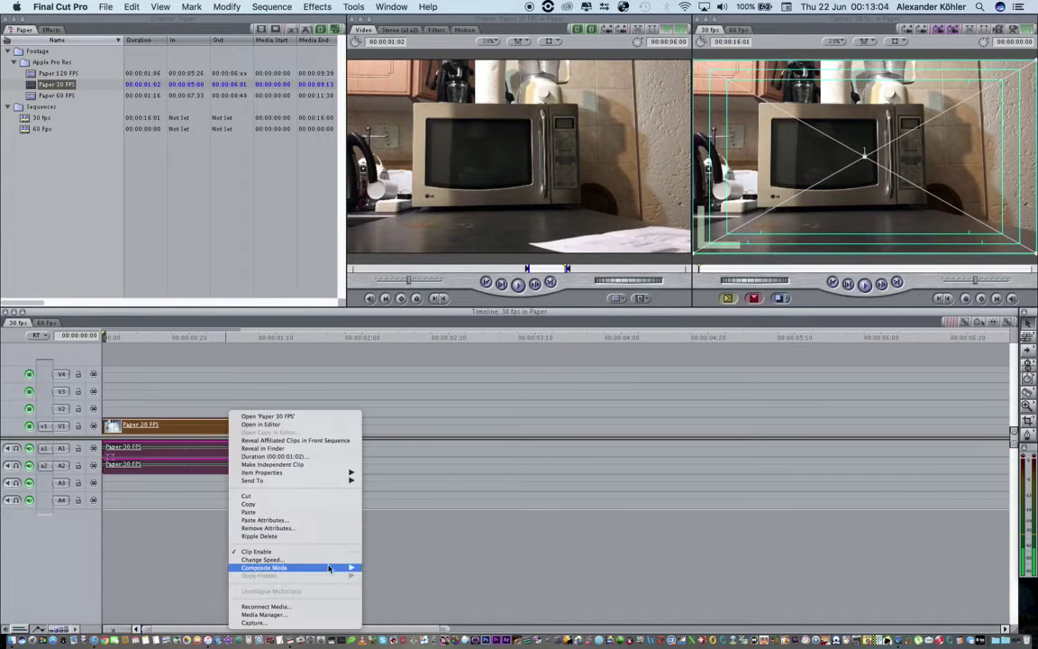
click(326, 560)
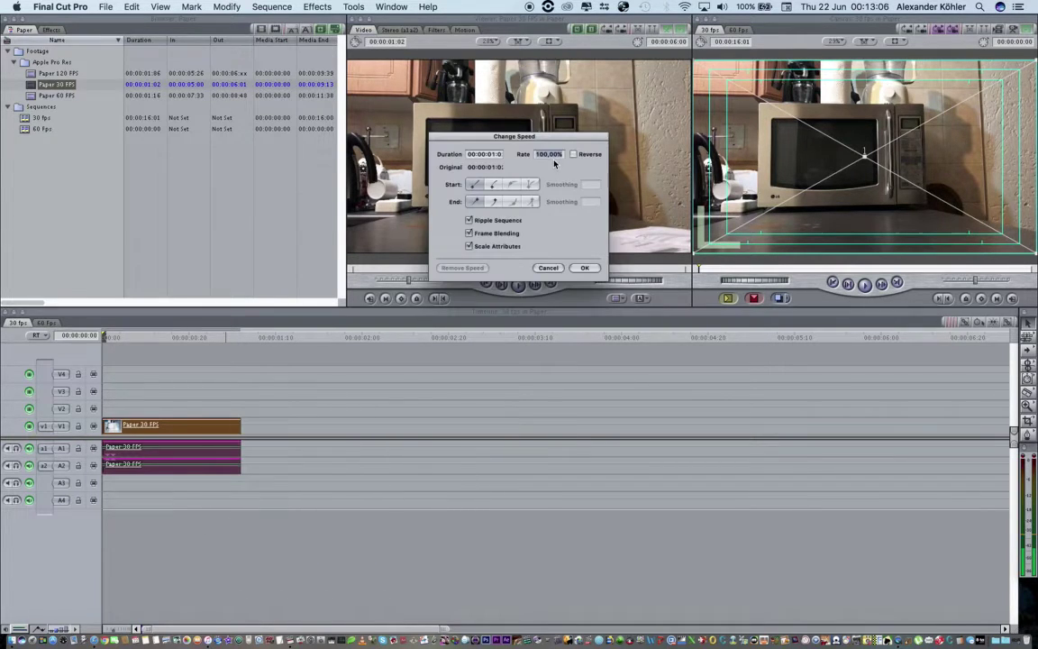
text(50)
key(Return)
click(519, 380)
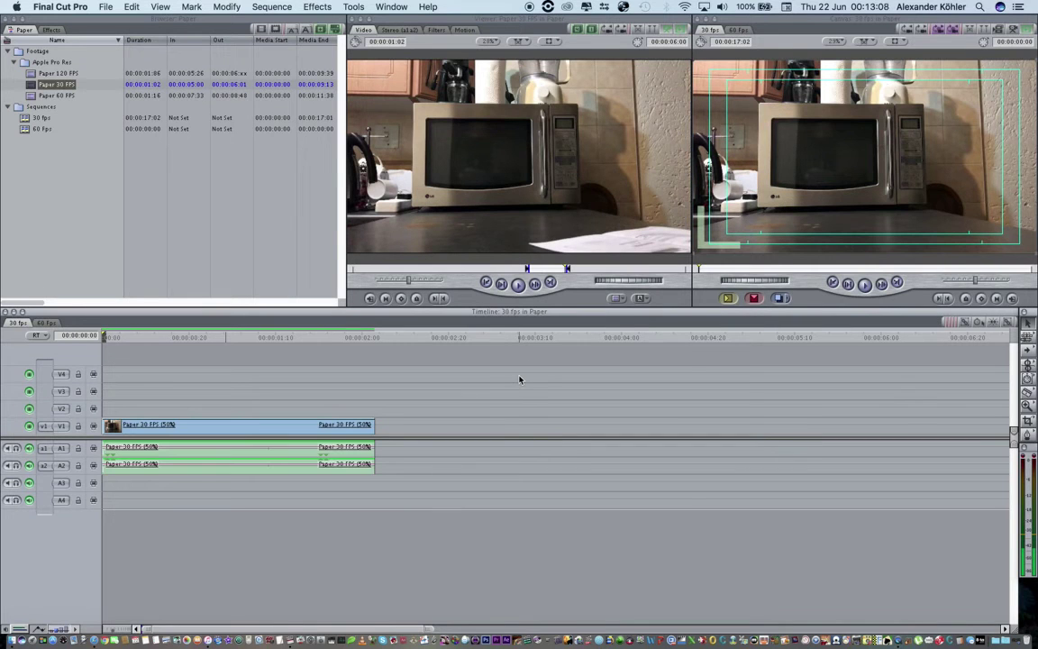
- Move the first text title of the sequence onto track V2, directly above the slowed Paper 30 FPS clip
key(super+0)
click(576, 580)
key(super+z)
key(super+shift+z)
key(super+minus)
key(super+minus)
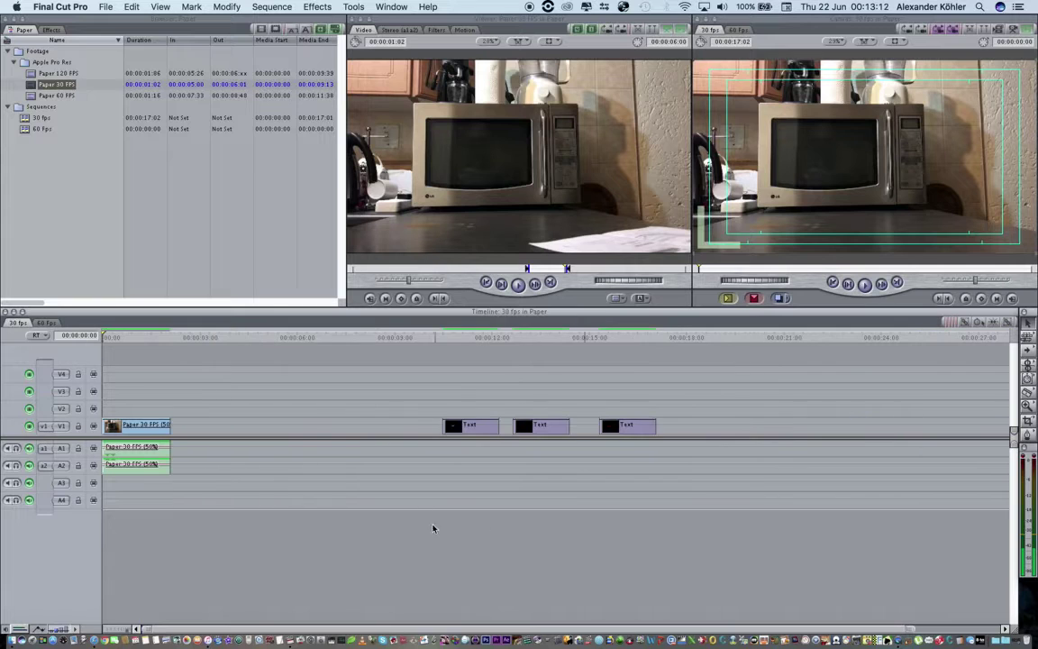
drag(474, 425, 172, 410)
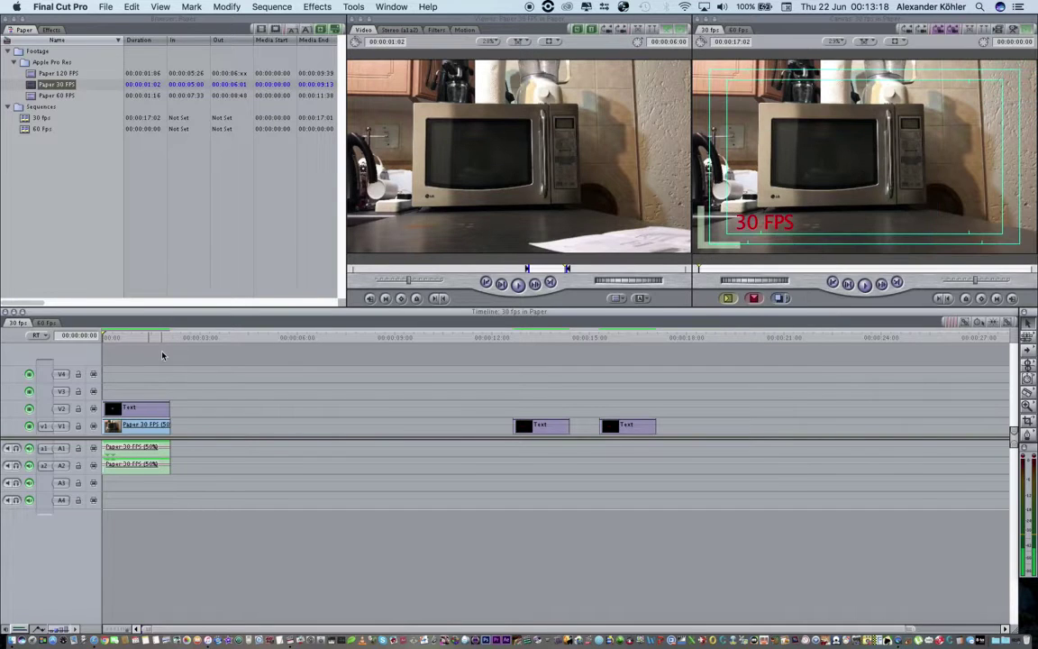
- Render the titled Paper 30 FPS clip and play it full screen with External Video set to All Frames
key(super+r)
click(162, 7)
mouse_move(301, 484)
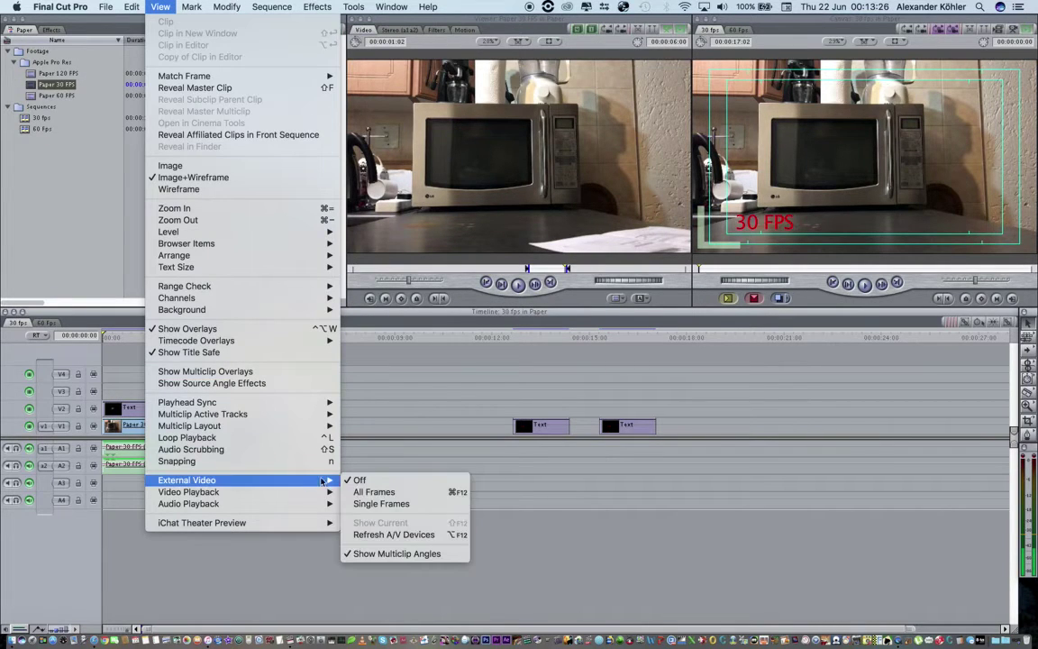
click(374, 492)
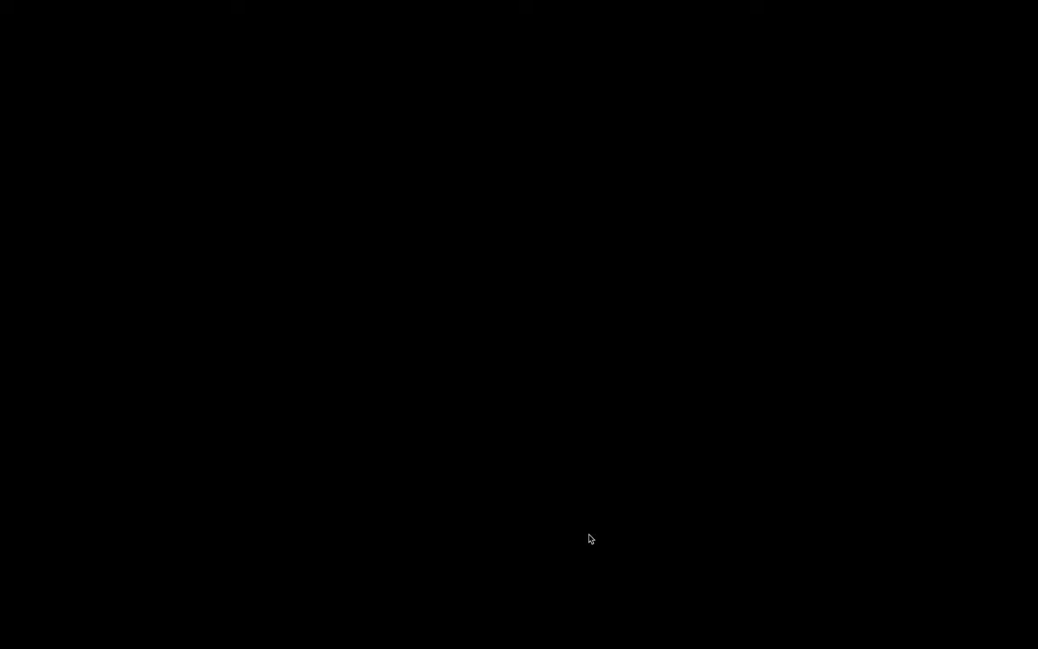
click(587, 538)
- Turn off Frame Blending in the speed settings of the Paper 30 FPS clip and play it back full screen
right_click(155, 431)
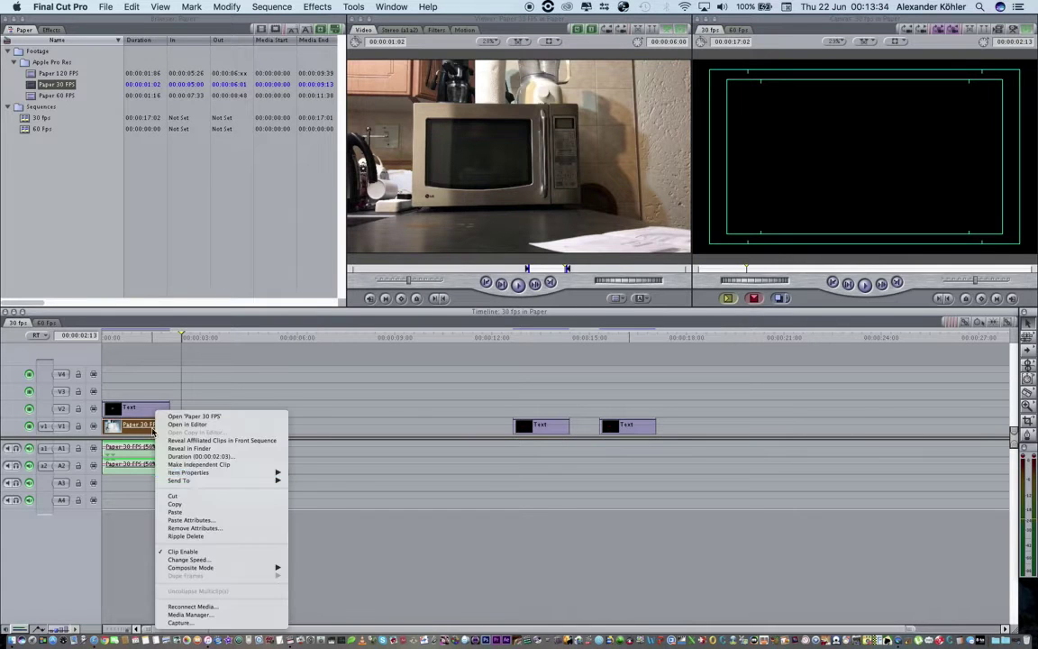
click(229, 560)
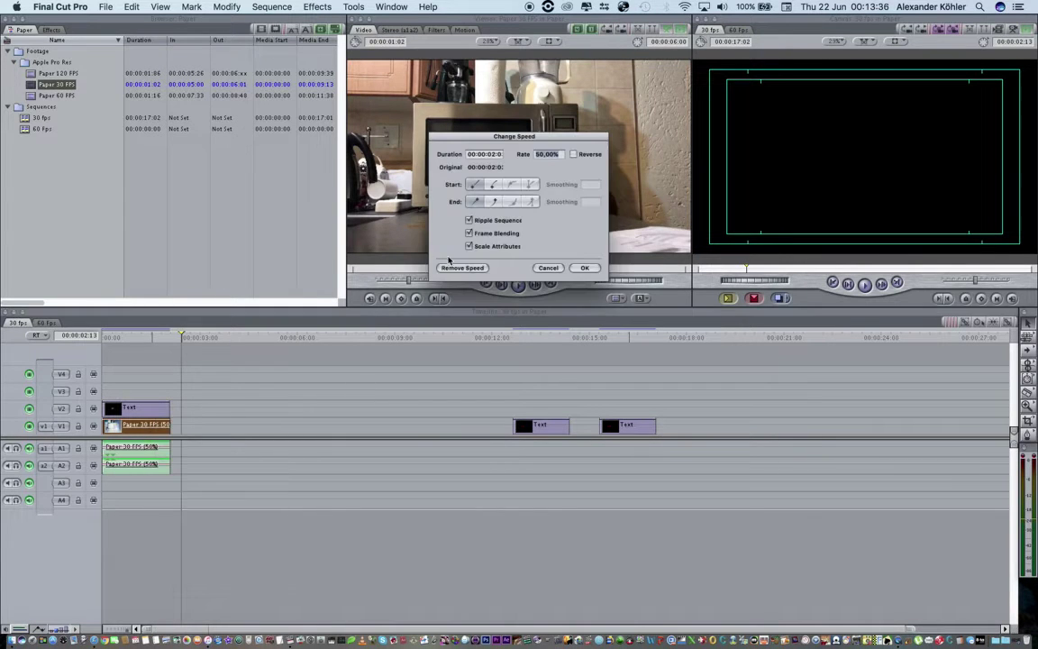
click(472, 234)
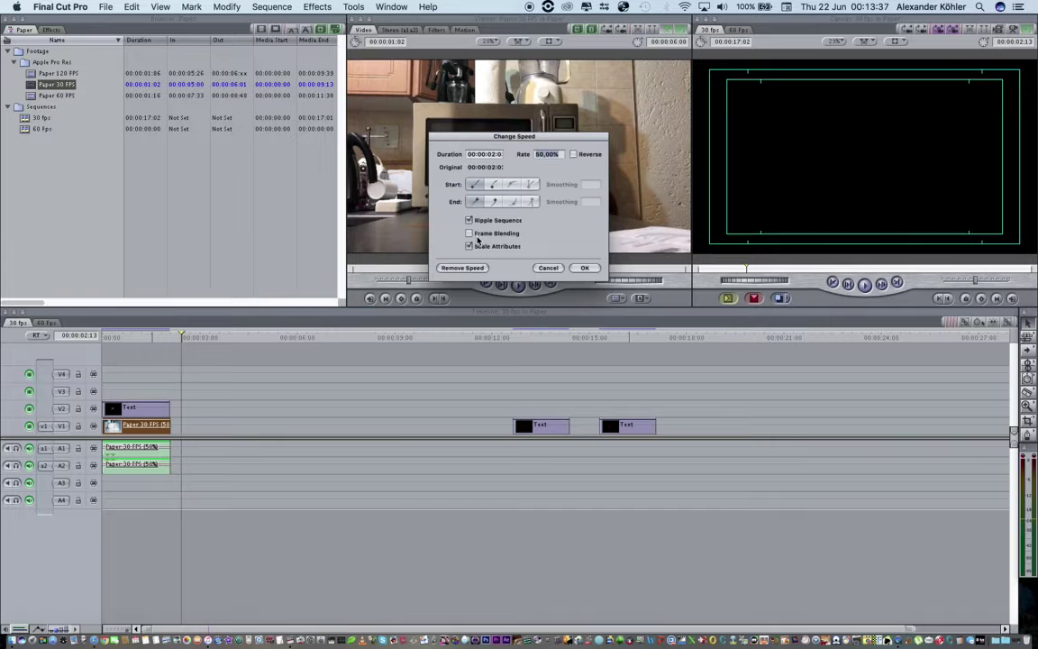
click(585, 268)
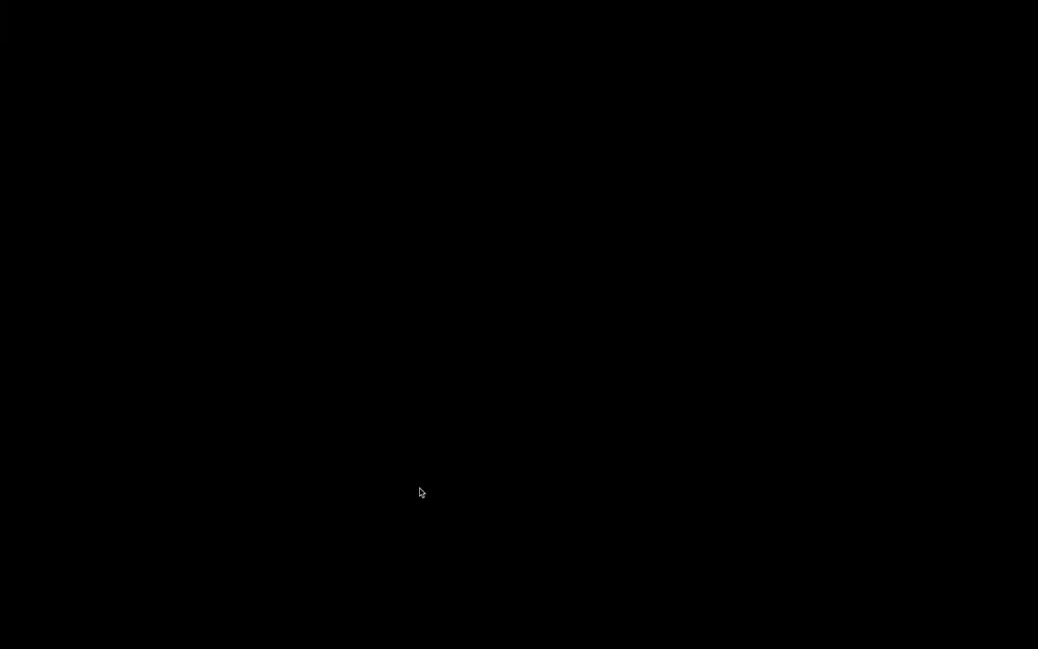
key(space)
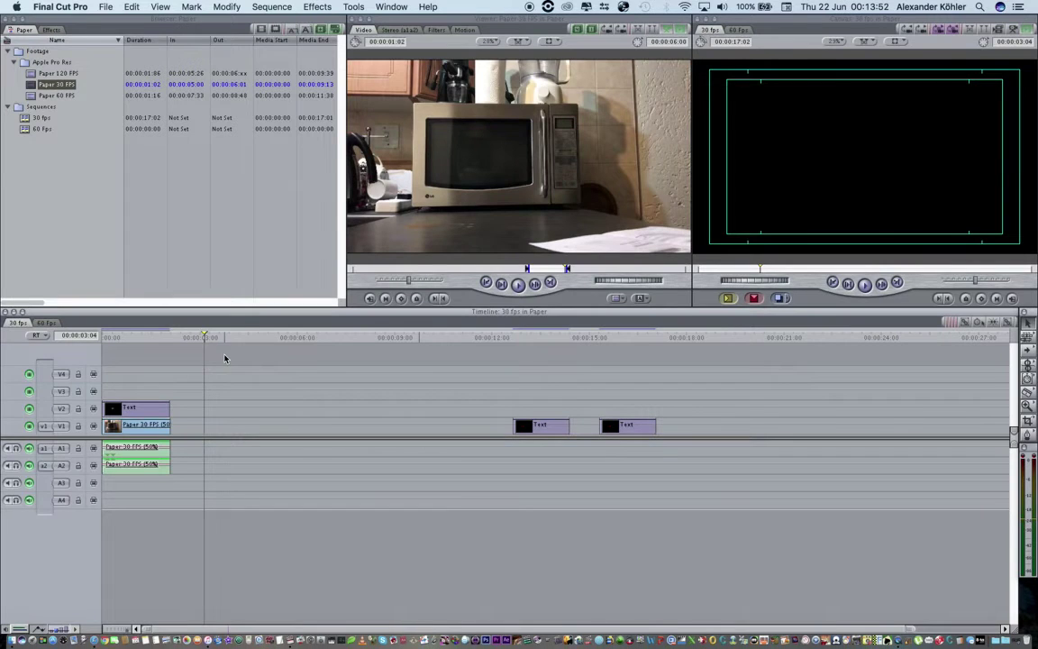
- Place the Paper 60 FPS clip on track V1 at 00:00:03:04, after the Paper 30 FPS clip
click(65, 96)
drag(65, 99, 475, 155)
drag(487, 258, 213, 428)
- Scrub over the beginning of the Paper 60 FPS clip and play the clip through from its start
drag(242, 337, 209, 351)
key(super+equal)
key(super+equal)
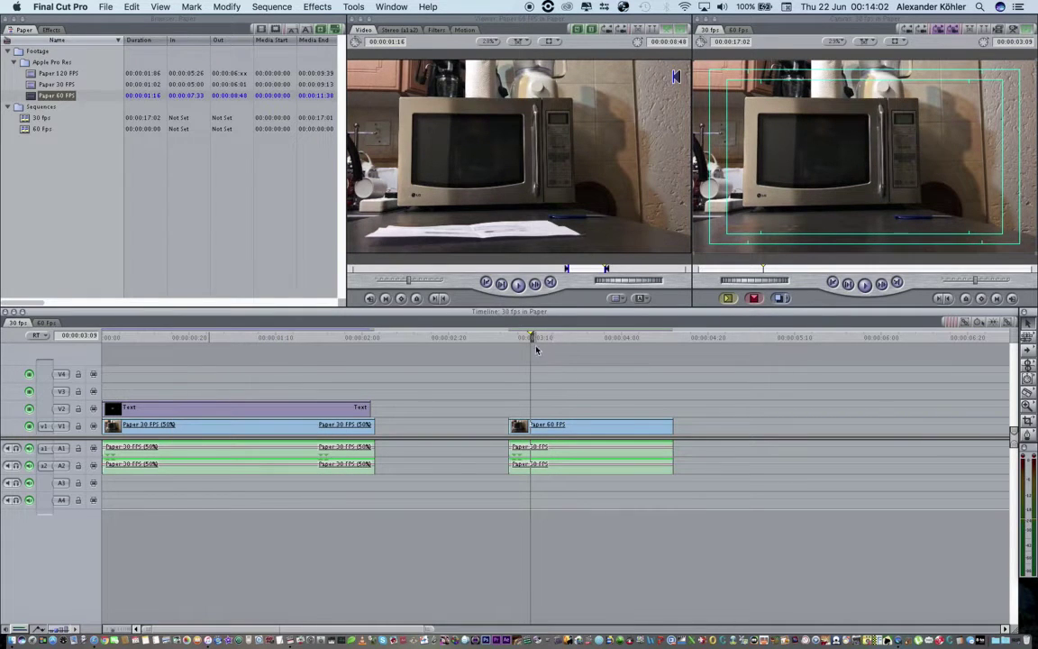
drag(533, 339, 528, 343)
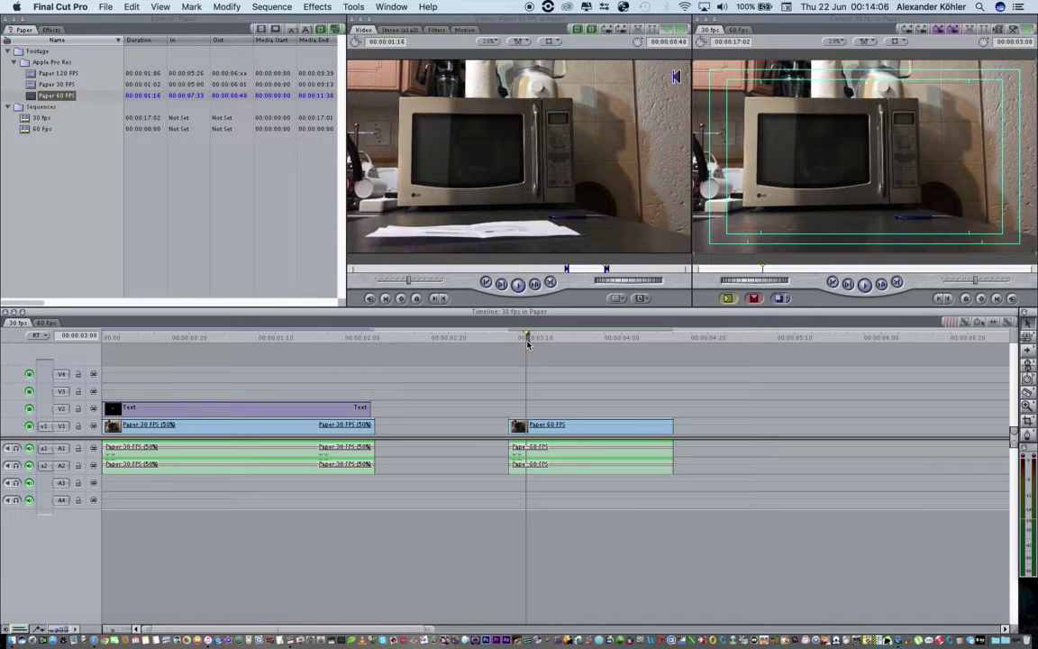
key(super+minus)
key(super+minus)
key(super+minus)
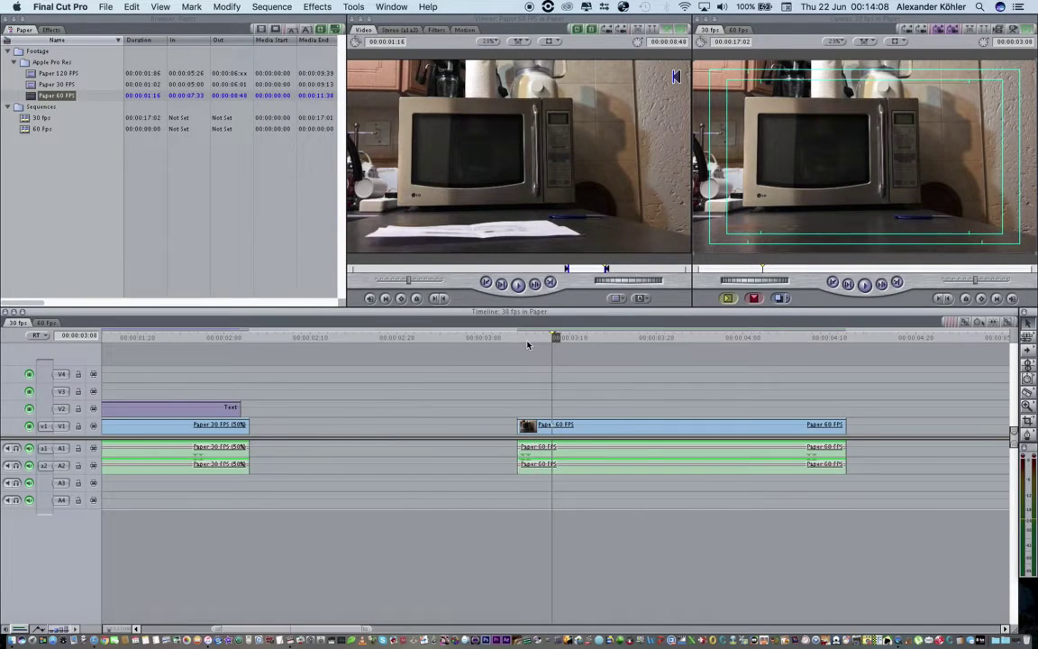
key(super+minus)
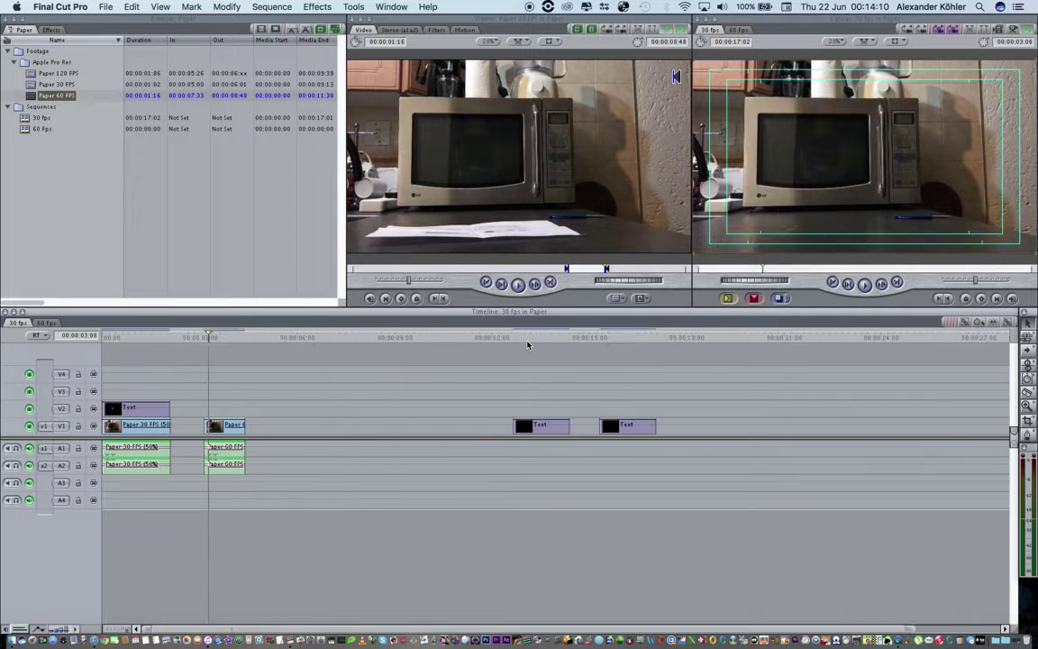
key(super+equal)
key(super+minus)
key(super+equal)
key(super+minus)
key(super+equal)
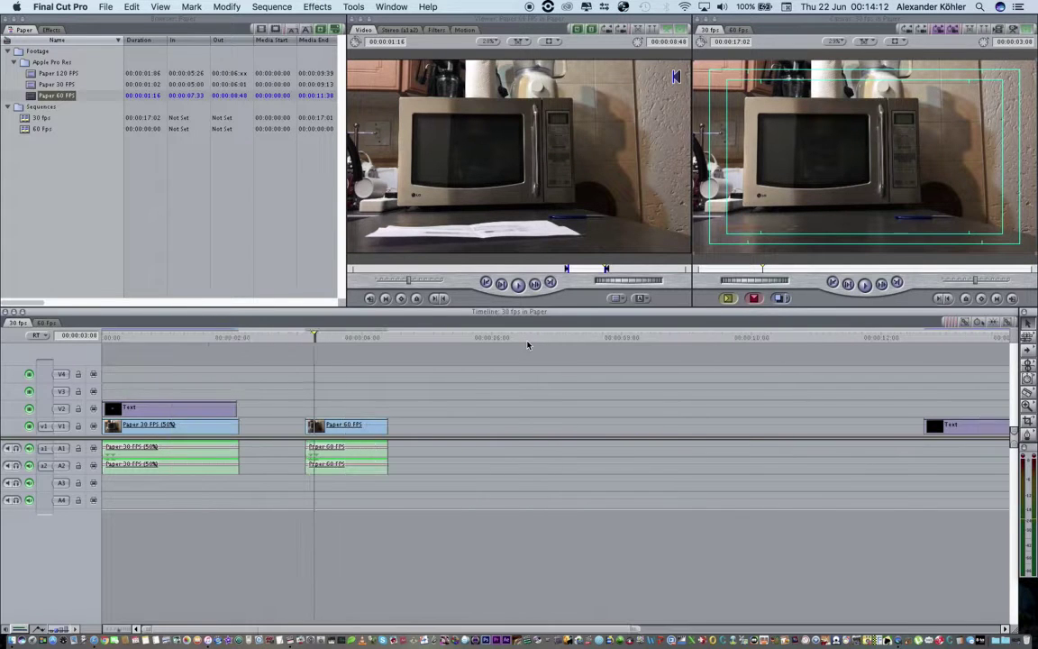
key(super+minus)
key(super+equal)
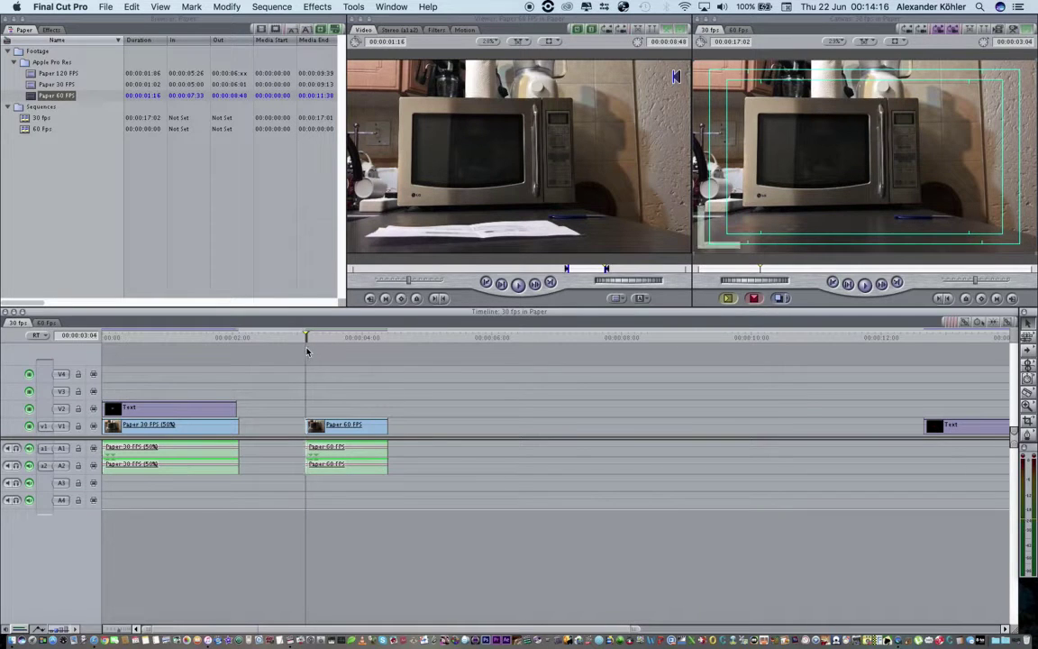
key(space)
key(space)
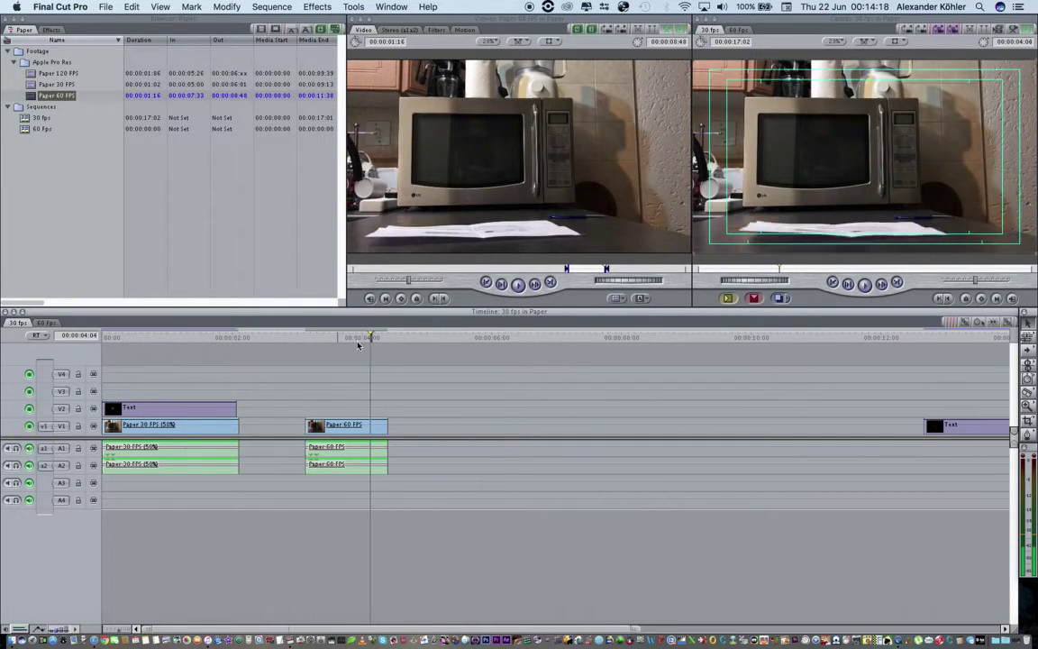
- Watch the Paper 60 FPS clip full screen from its start with External Video set to All Frames
click(306, 337)
click(161, 6)
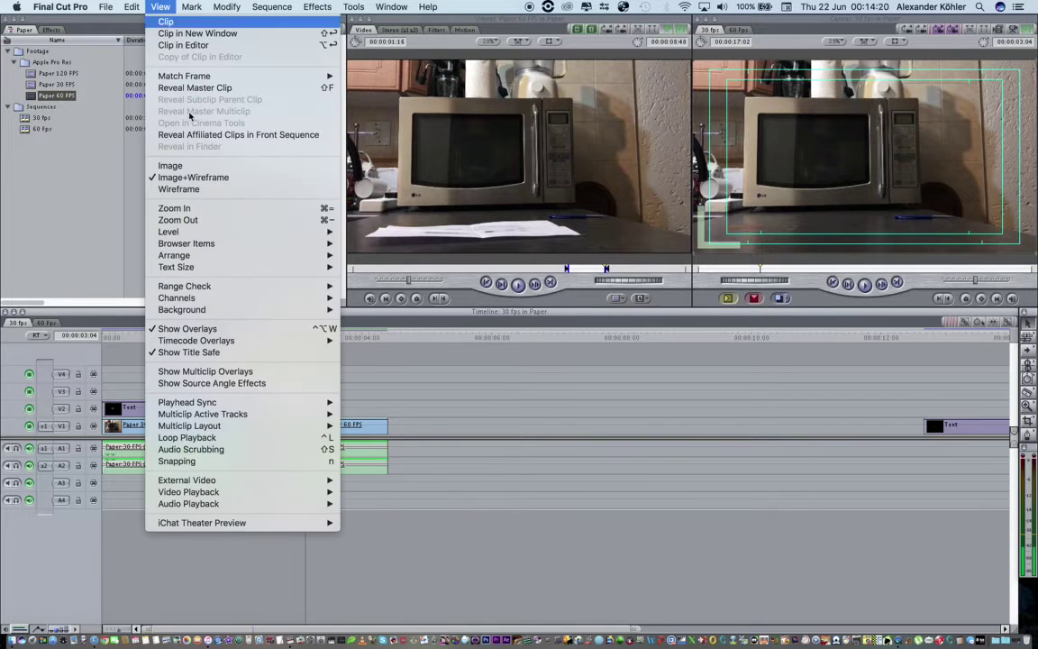
mouse_move(306, 480)
click(388, 492)
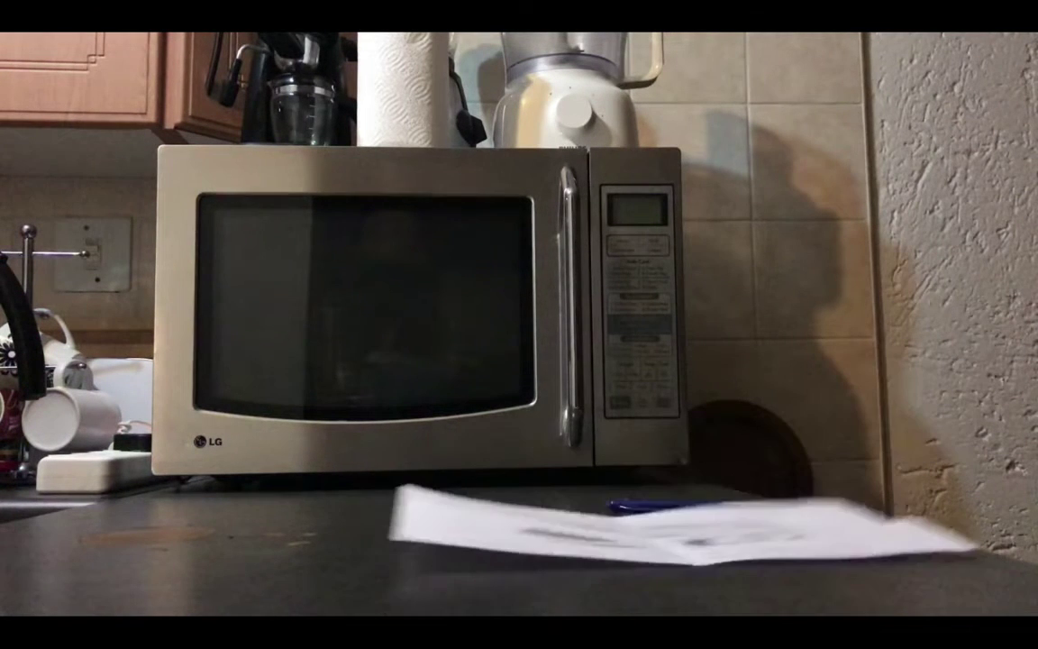
key(space)
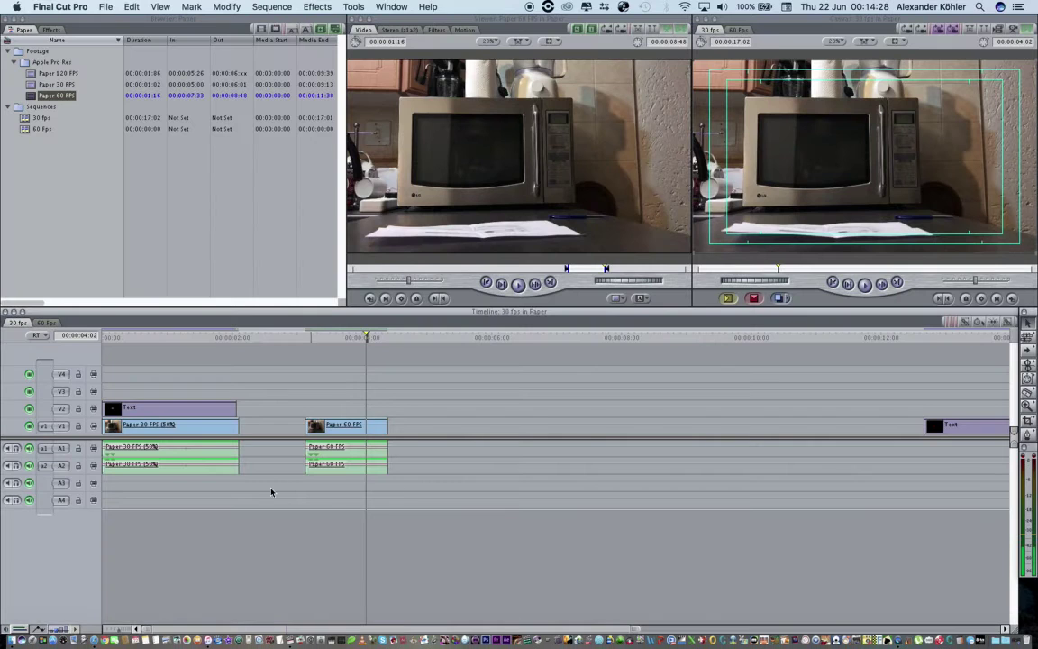
- Set the playback speed of the Paper 60 FPS clip in the 30 fps sequence to 50%
right_click(376, 425)
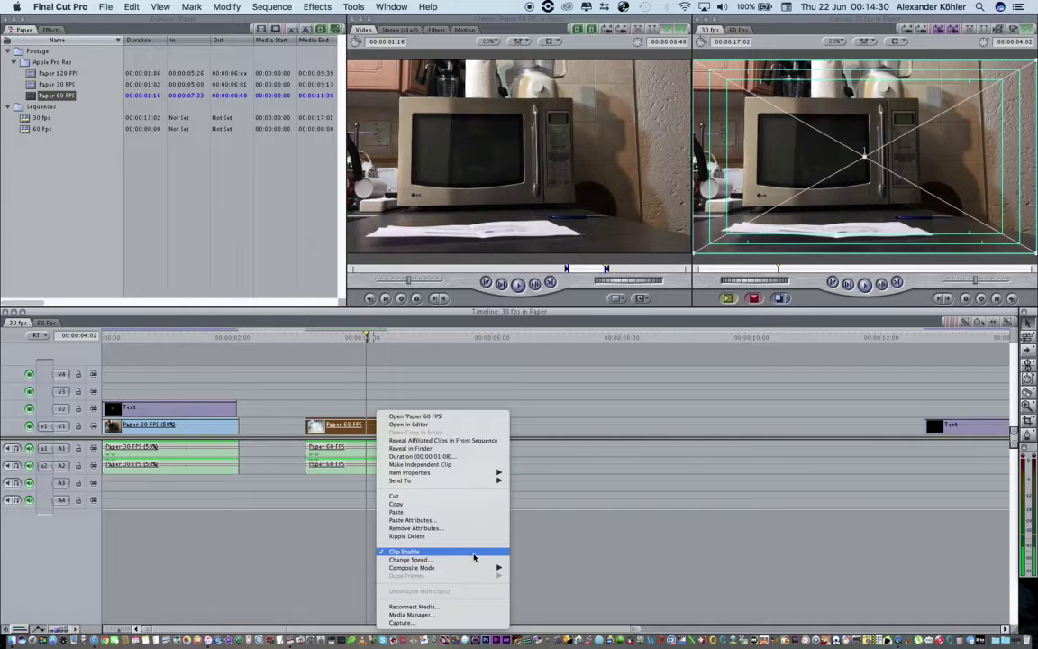
key(Return)
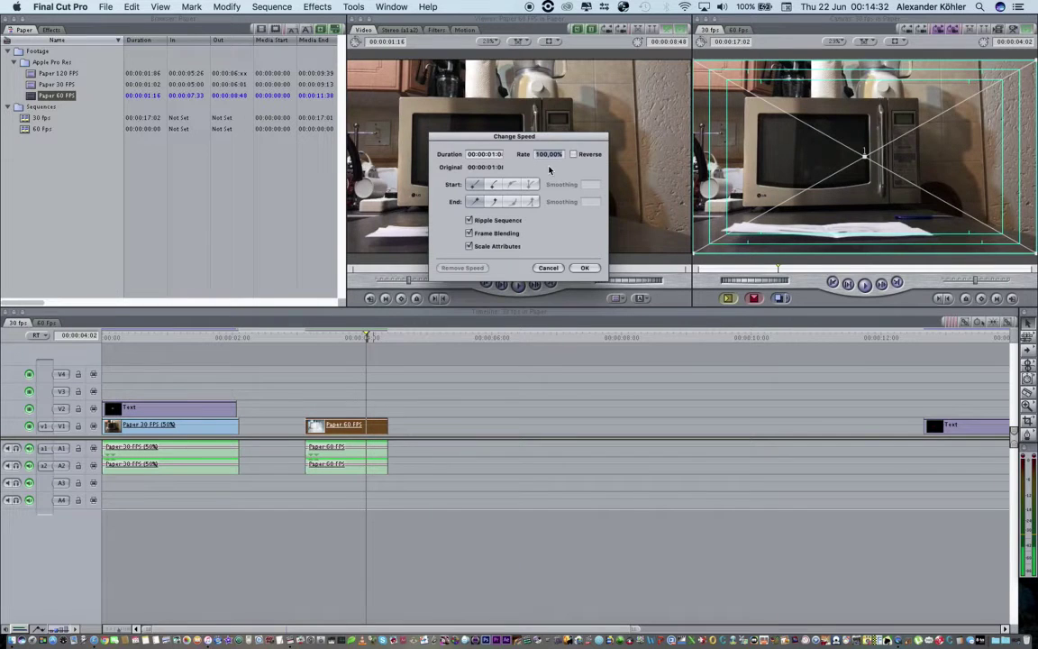
text(50)
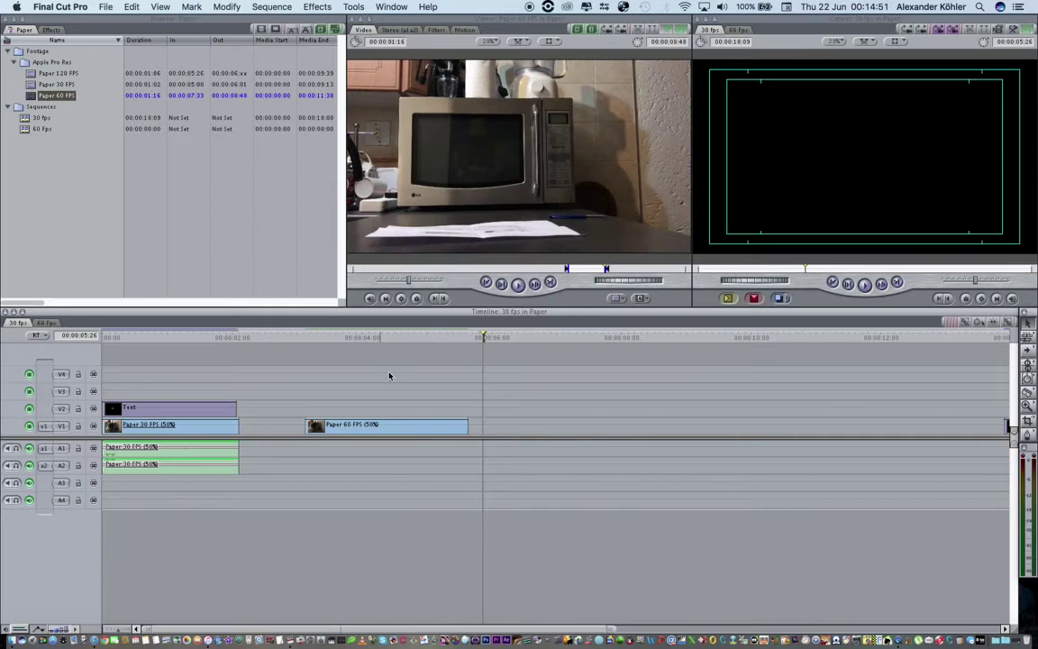
- Review the slowed Paper 60 FPS clip in the 30 fps sequence, working backwards from its end
key(j)
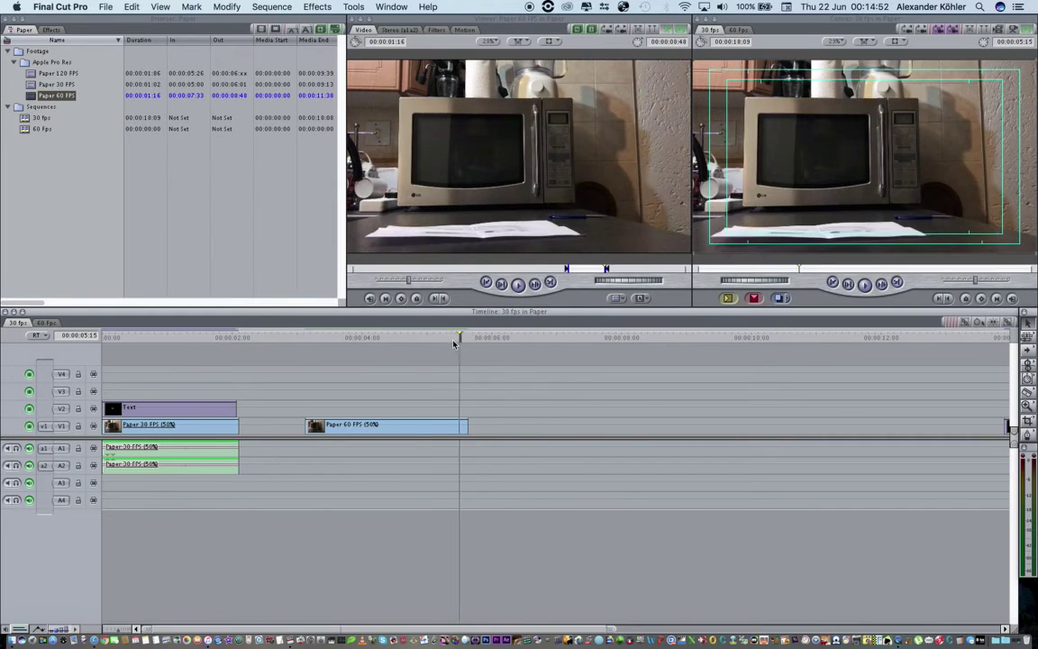
key(k)
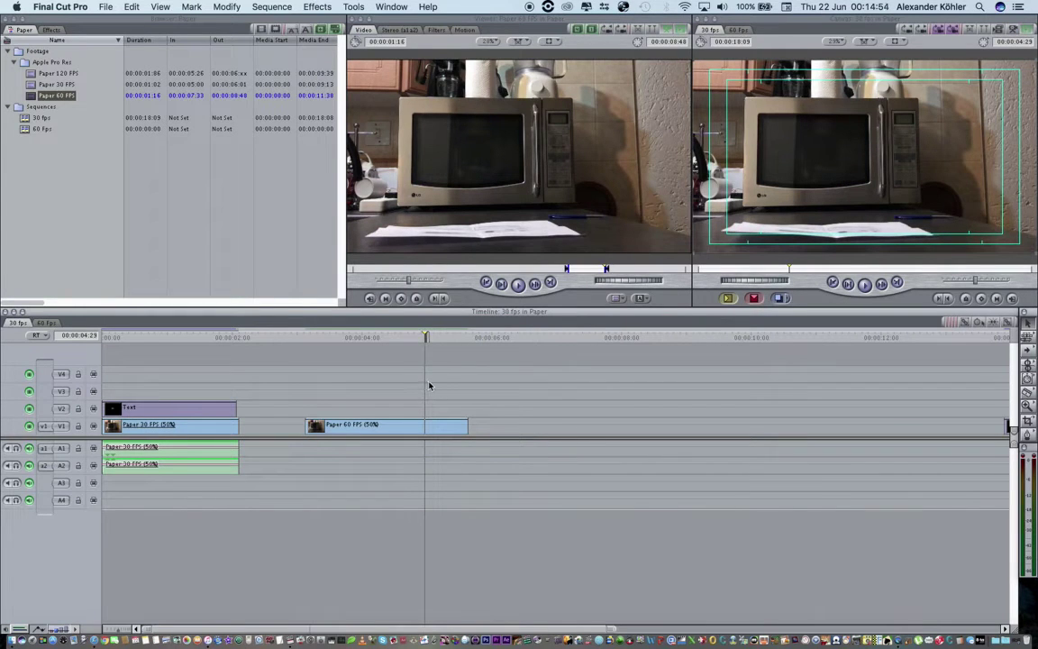
key(Up)
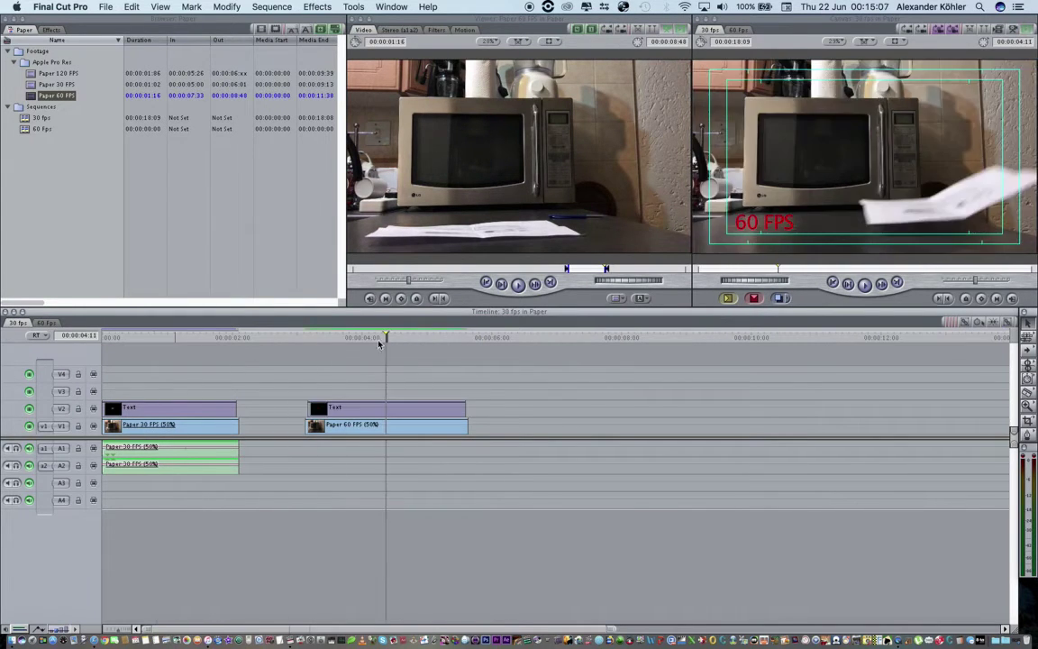
- Open the 60 fps sequence, place the Paper 60 FPS clip at its start on track V1 and scrub through it
click(48, 324)
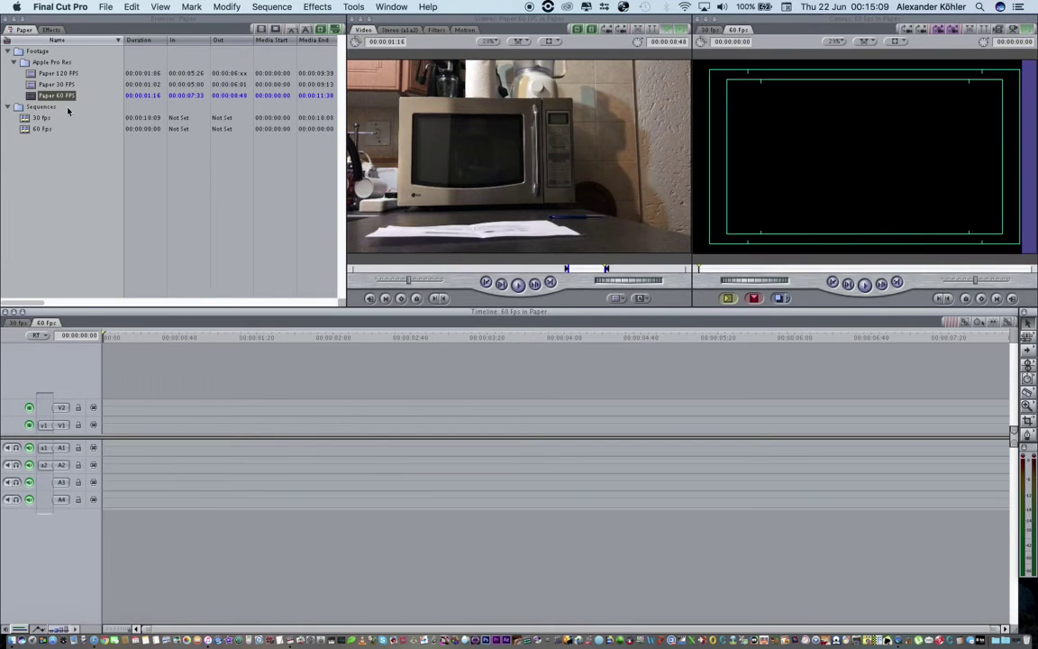
drag(56, 90, 105, 424)
drag(194, 337, 233, 337)
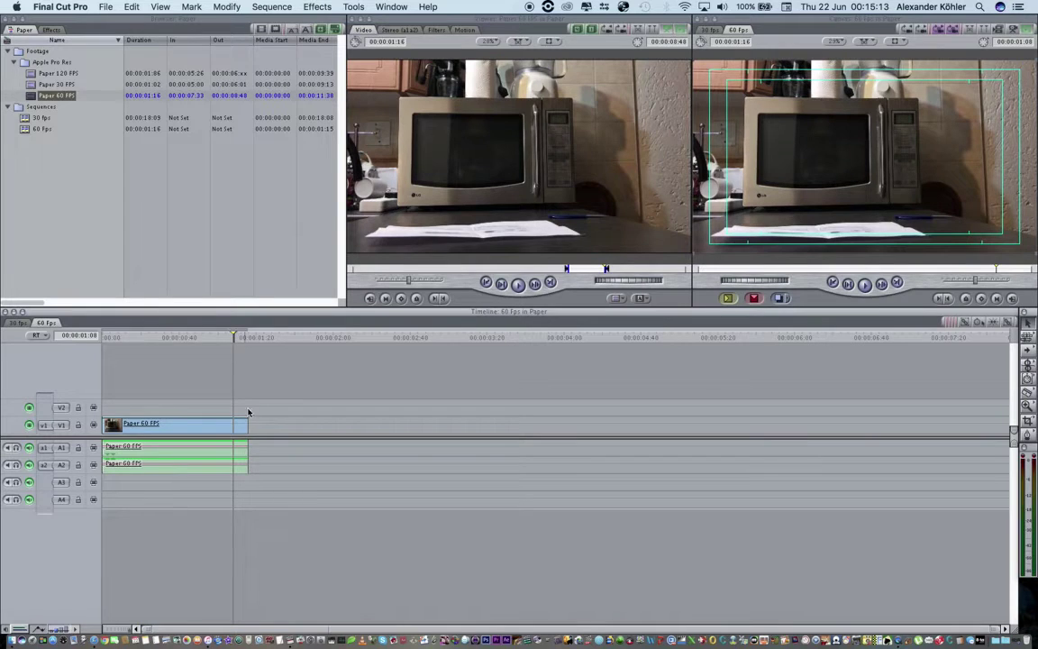
- Set the playback speed of the Paper 60 FPS clip in the 60 fps sequence to 50%
right_click(228, 418)
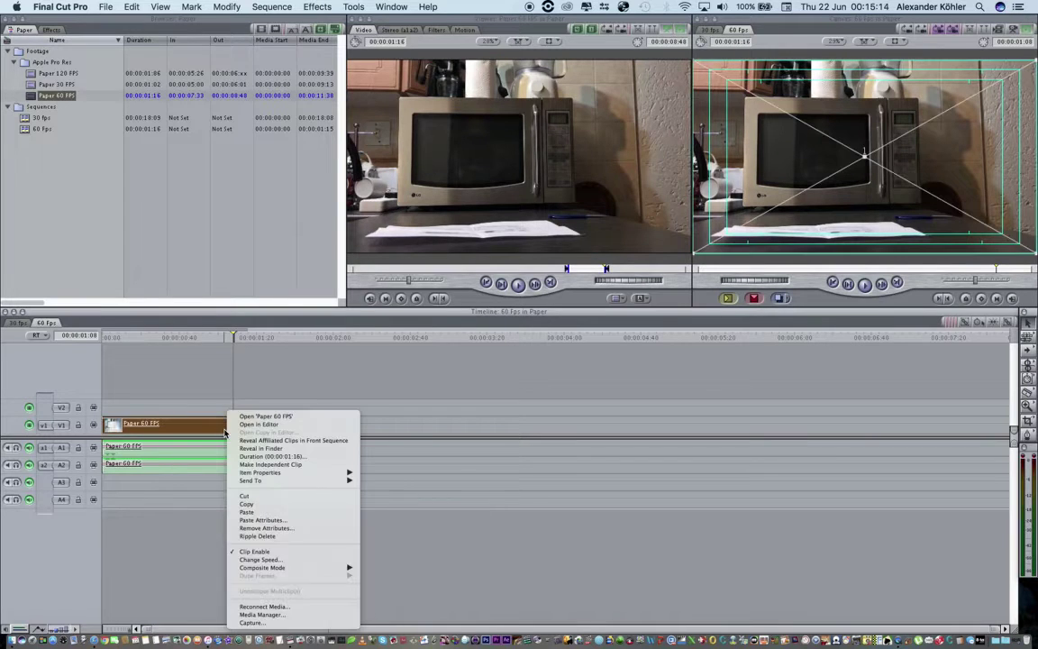
click(283, 560)
text(50)
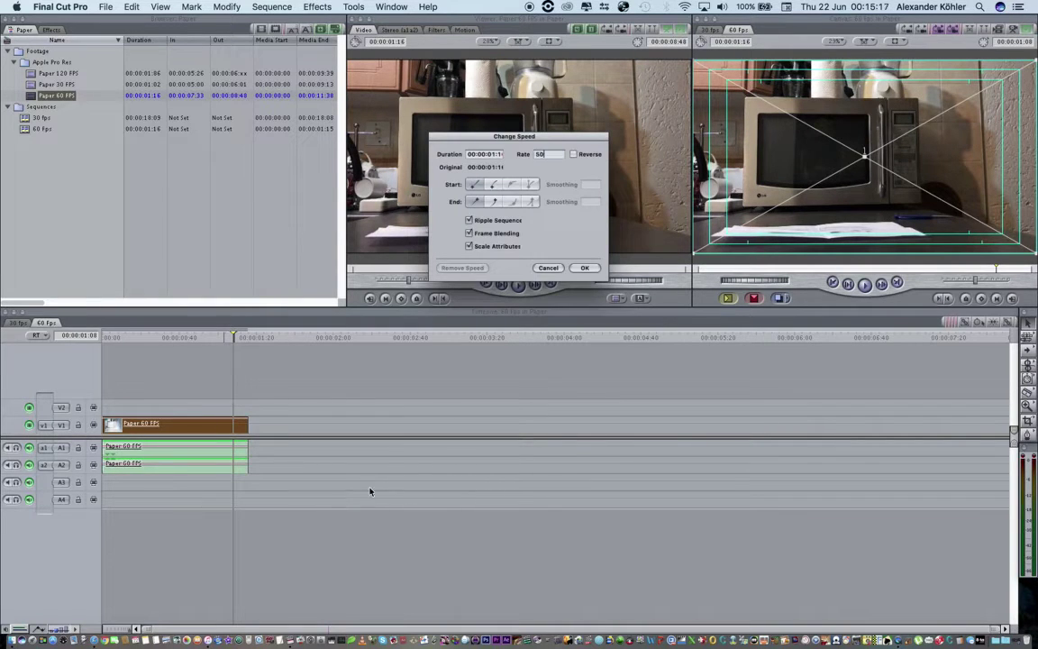
click(584, 269)
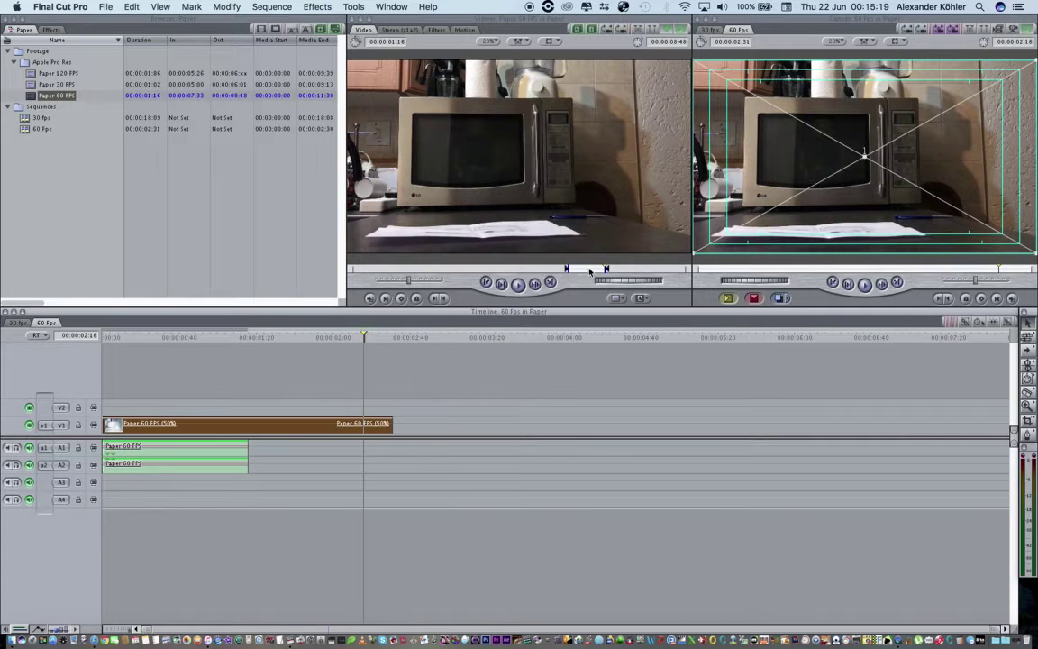
- Delete the Paper 60 FPS audio from tracks A1 and A2 and move the playhead to the end of the clip
click(203, 456)
key(Delete)
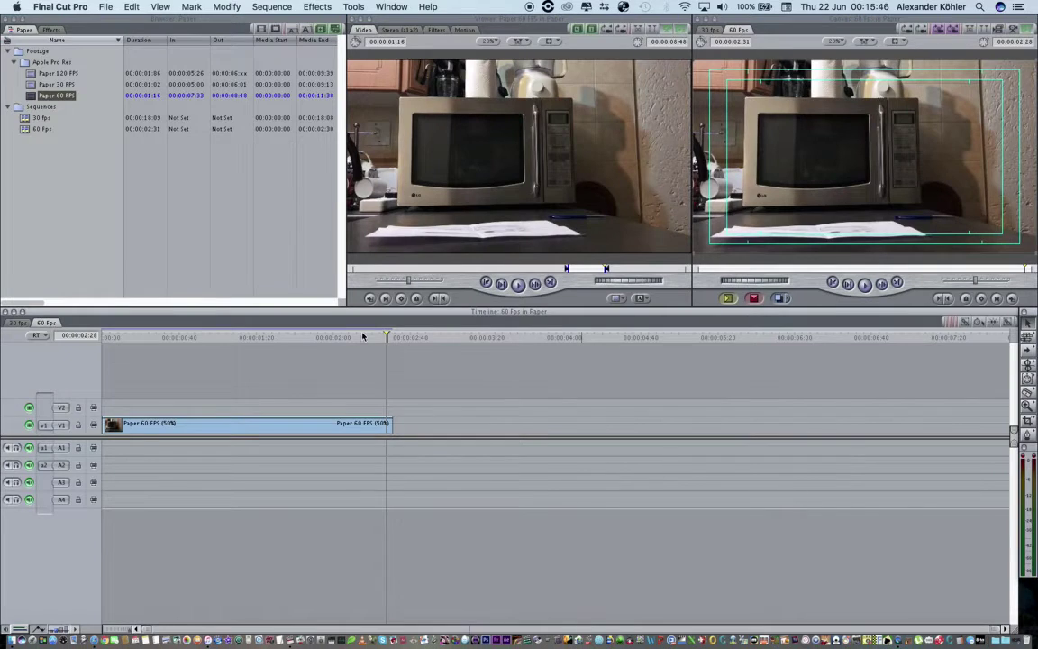
drag(364, 338, 390, 359)
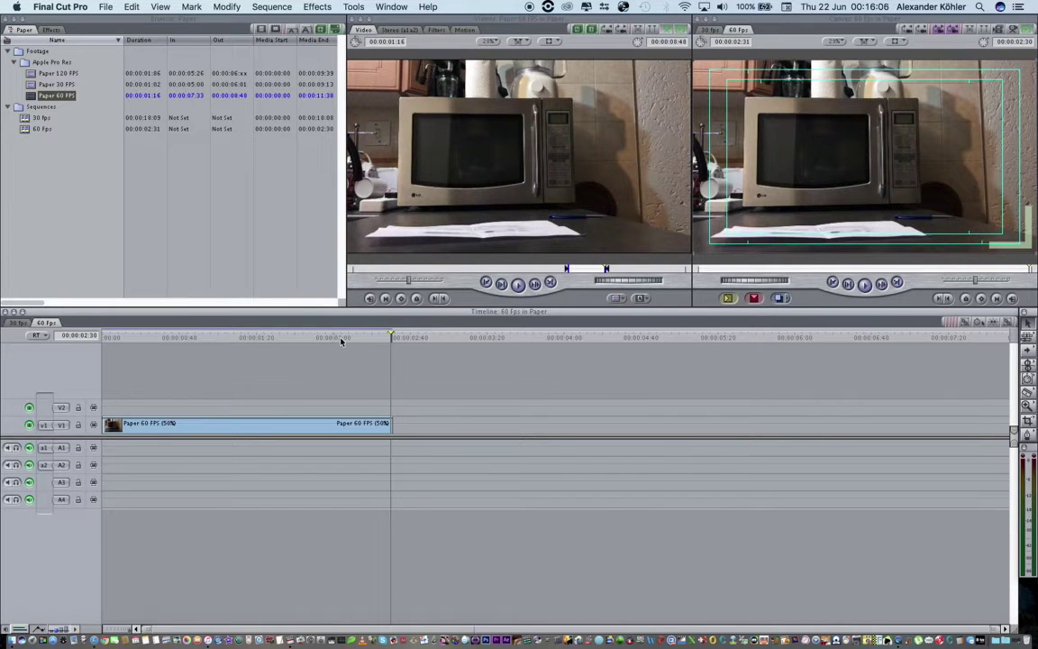
- Play the slowed Paper 60 FPS clip in the 60 fps sequence and again in the 30 fps sequence to compare the motion
drag(345, 338, 200, 349)
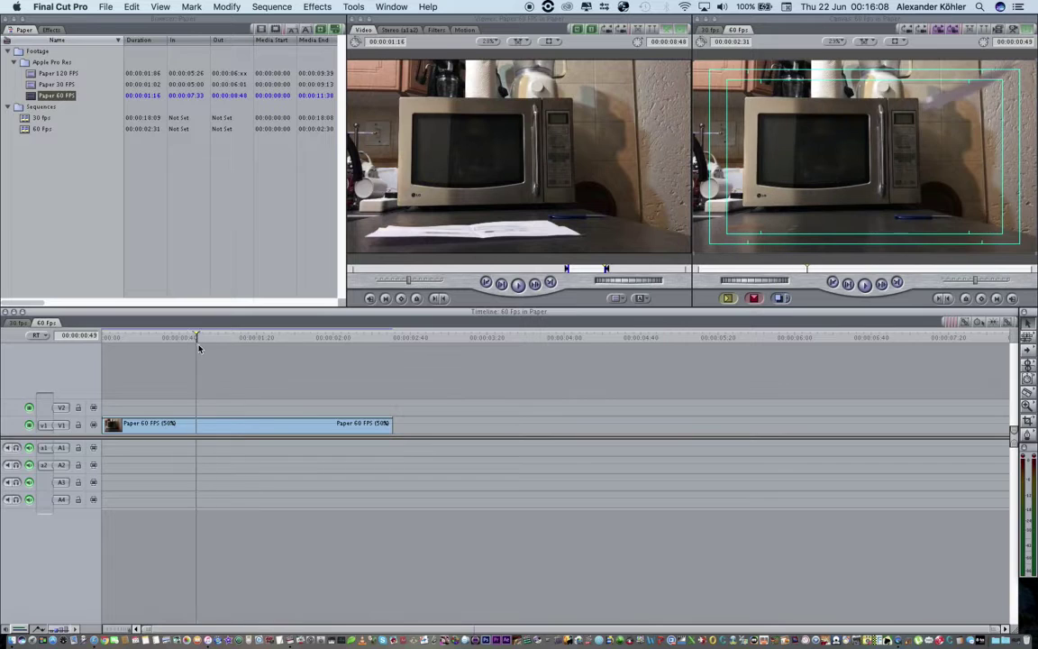
key(space)
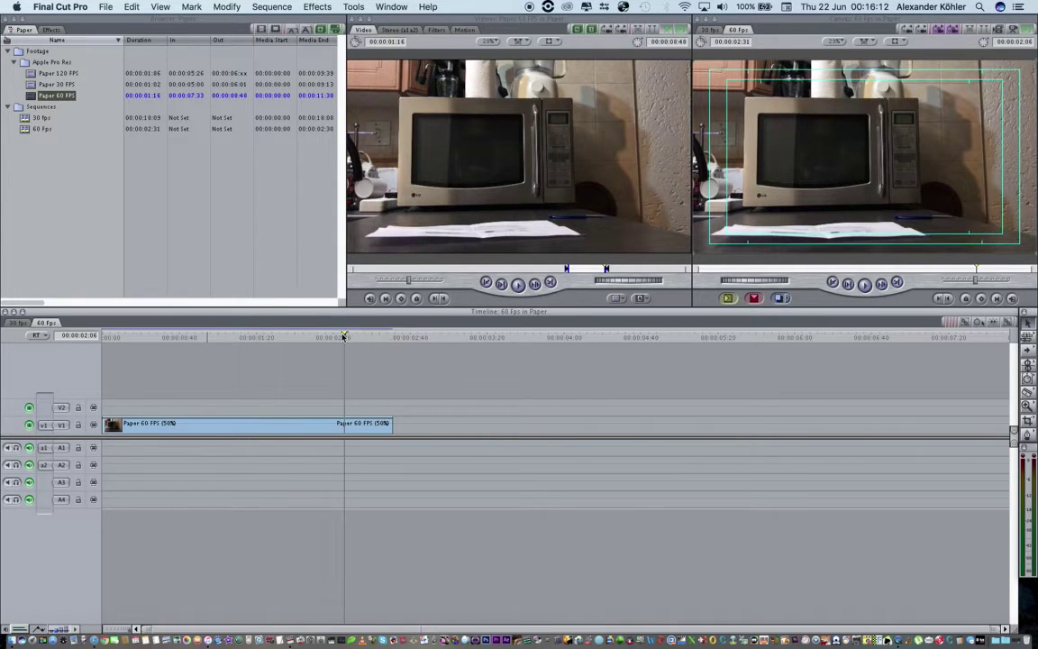
click(14, 322)
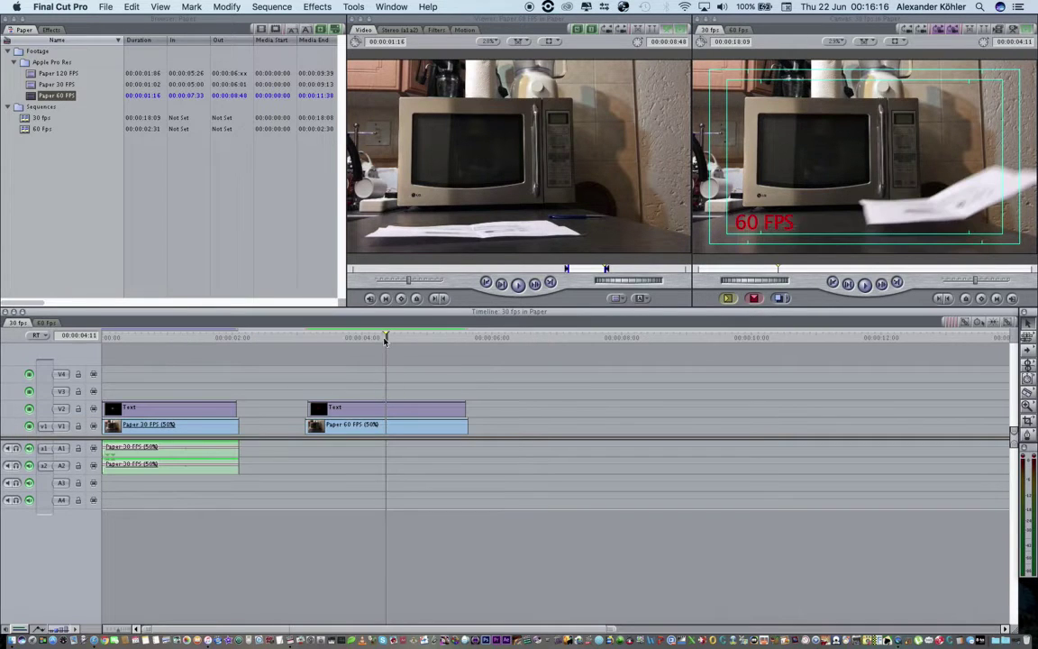
click(343, 339)
key(F11)
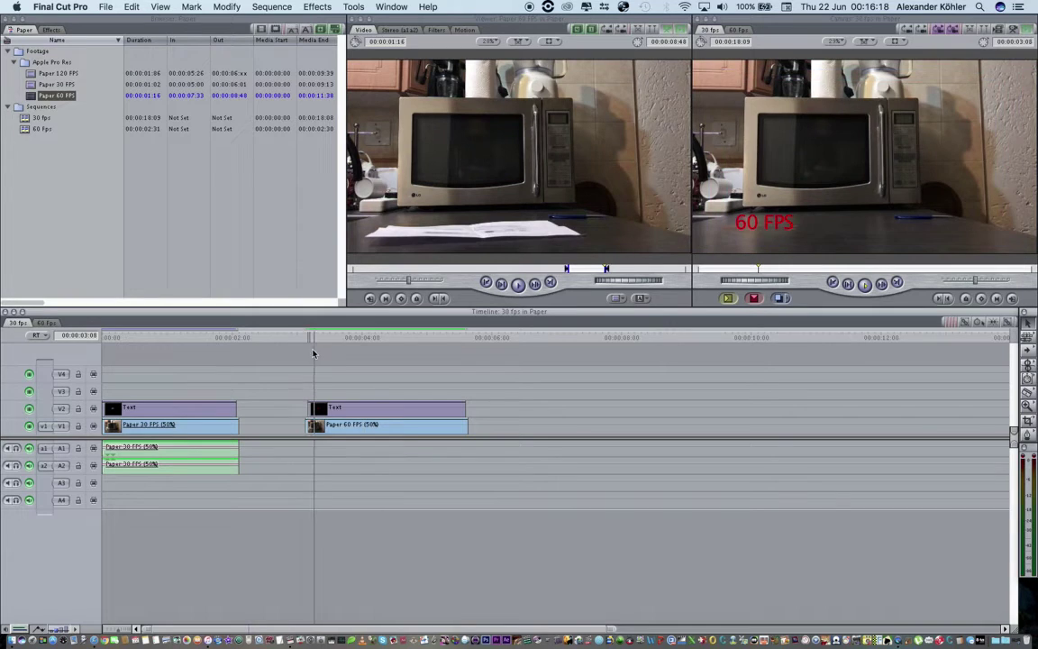
key(space)
key(space)
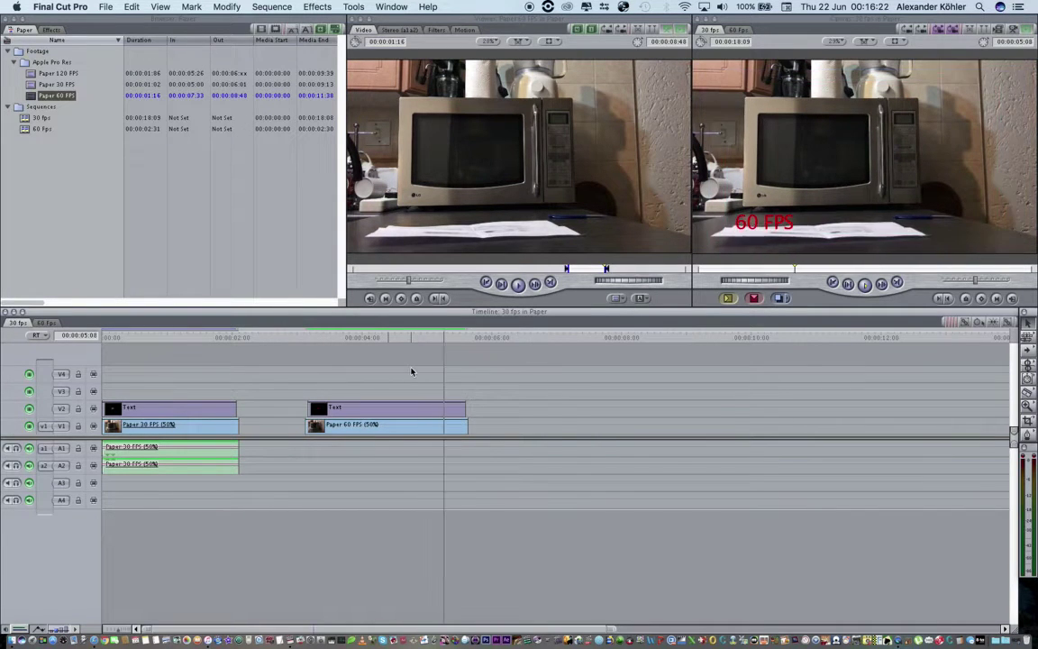
- Scrub back through the last part of the slowed Paper 60 FPS clip in the 30 fps sequence
key(Down)
drag(460, 342, 418, 349)
key(alt+minus)
key(alt+minus)
key(alt+minus)
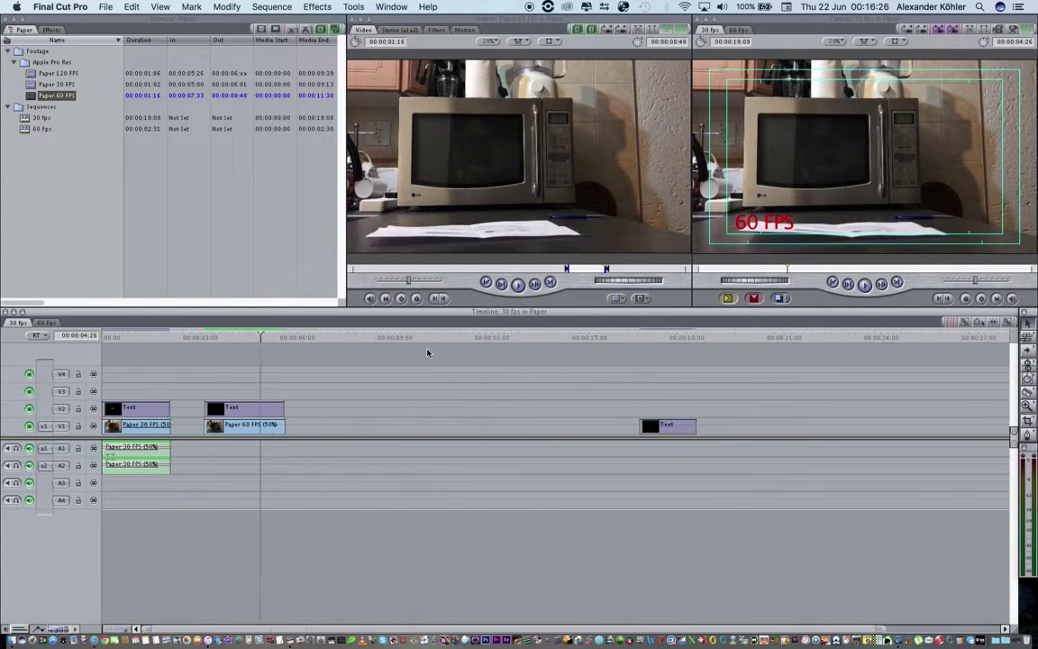
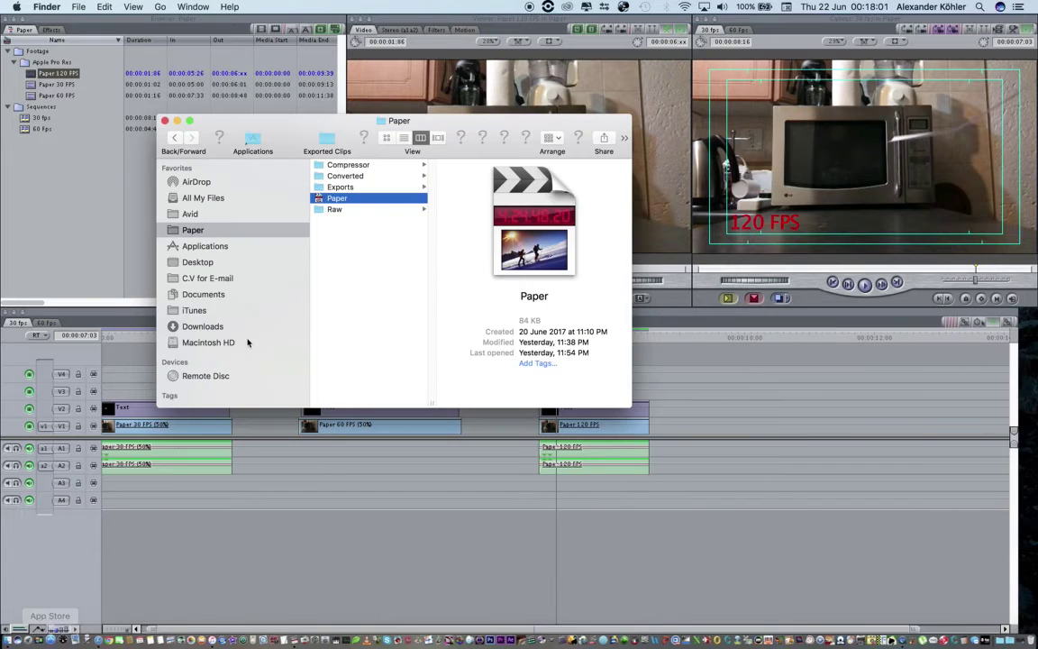
- Open Paper 120 FPS.mov from the Apple Pro folder inside Converted in QuickTime Player
click(345, 176)
click(471, 165)
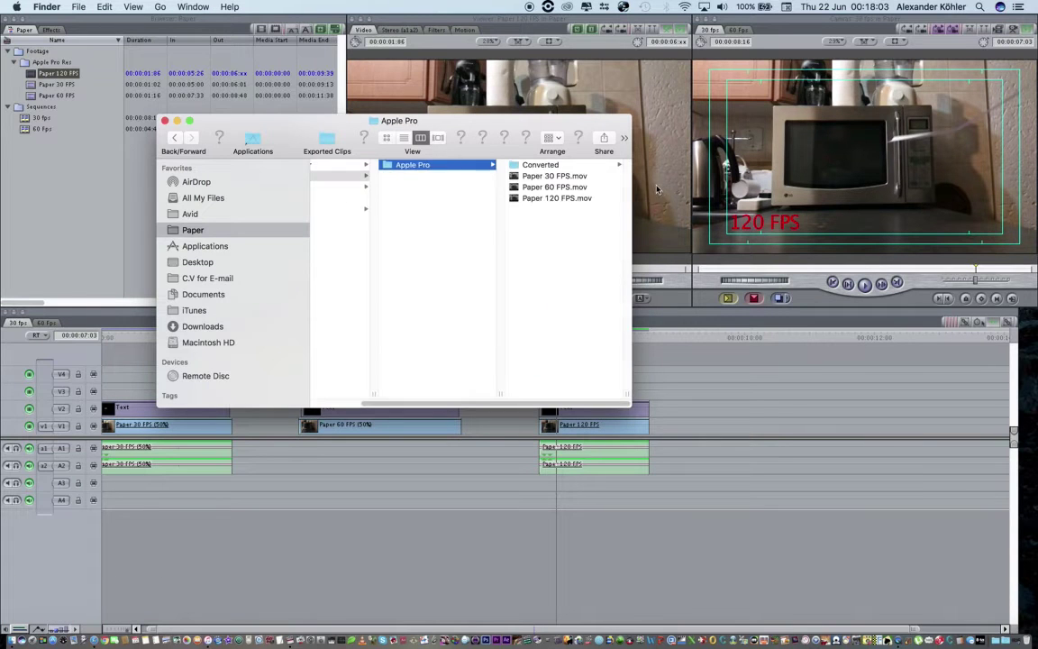
click(541, 200)
double_click(459, 203)
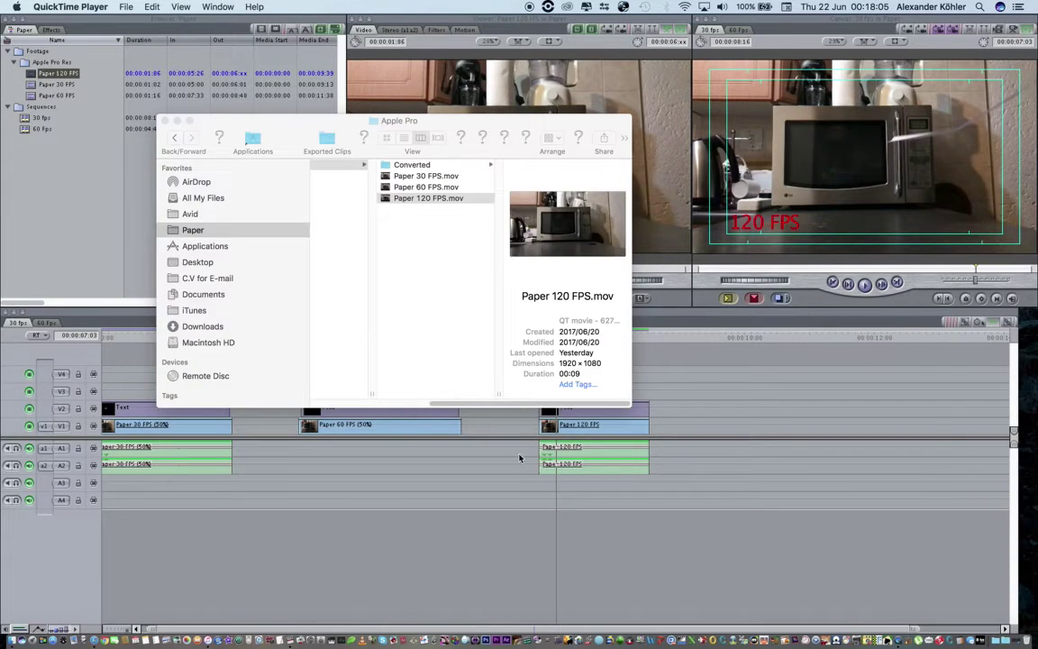
- Play the Paper 120 FPS movie through the falling paper, pause it and shift the player window slightly upward
mouse_move(511, 516)
mouse_down()
mouse_move(537, 514)
mouse_move(519, 521)
mouse_up()
click(519, 498)
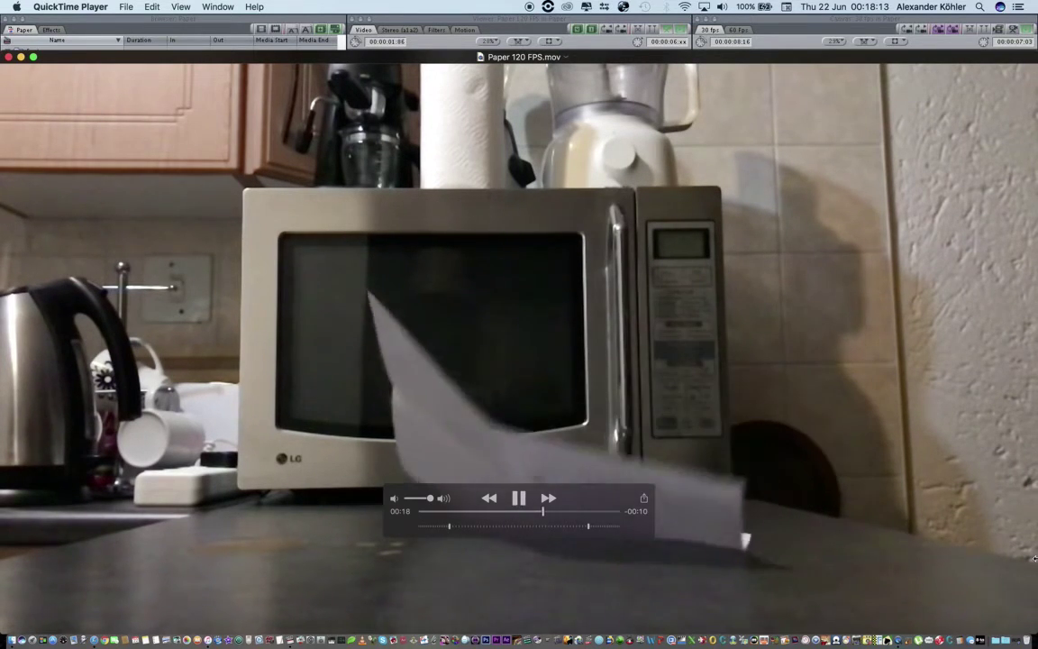
click(520, 498)
drag(484, 65, 491, 44)
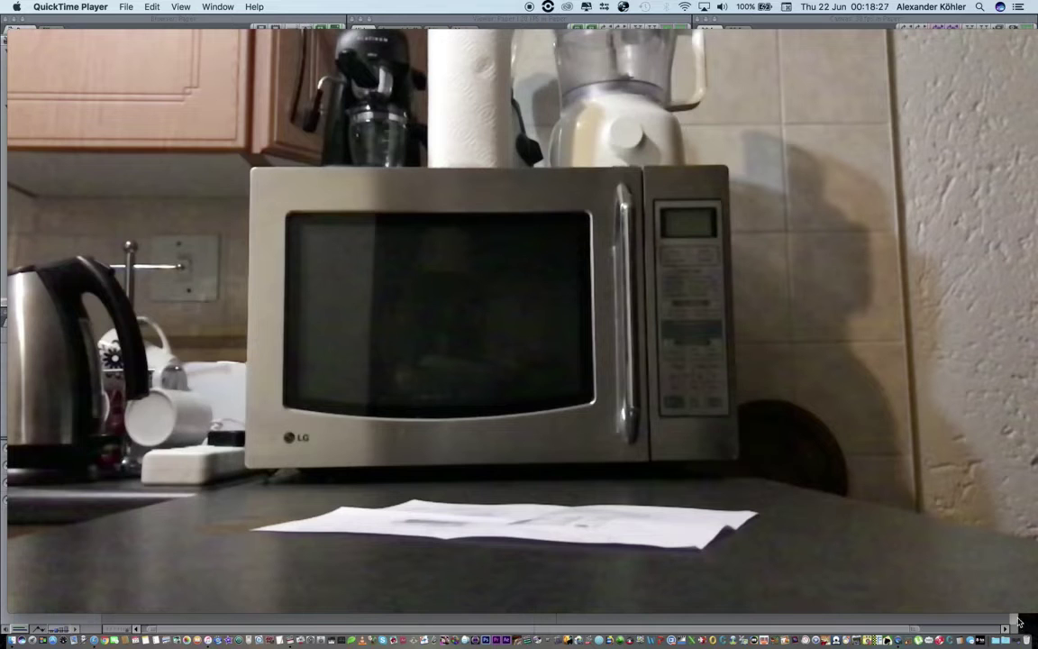
- Return the Paper 120 FPS movie to its start and stretch its slow-motion range over the entire clip
mouse_move(914, 561)
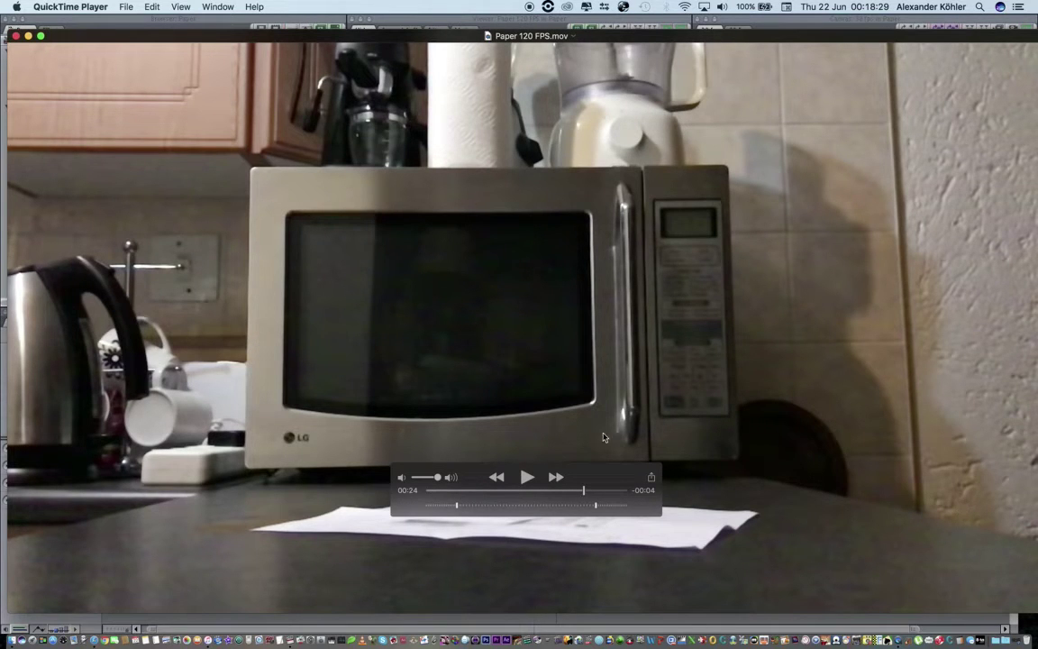
click(466, 490)
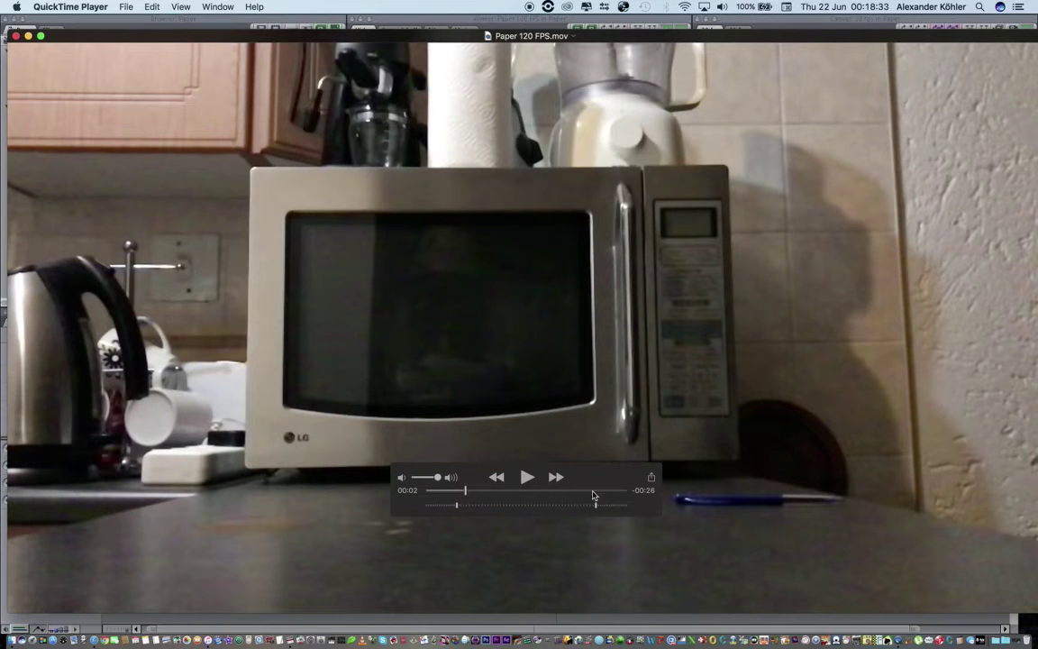
drag(468, 492, 427, 491)
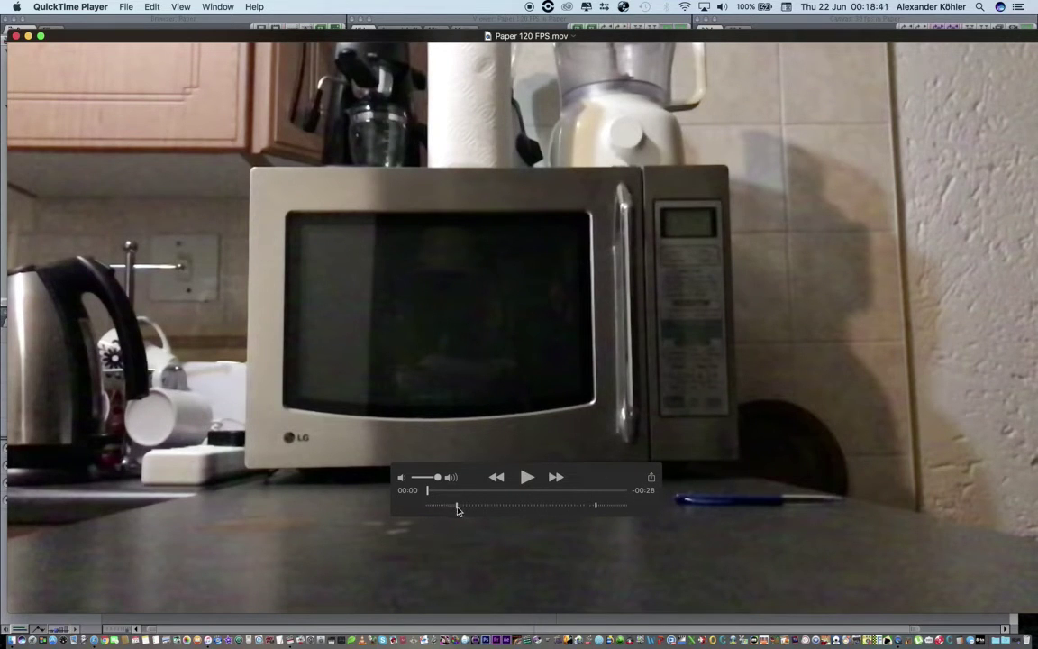
key(super+grave)
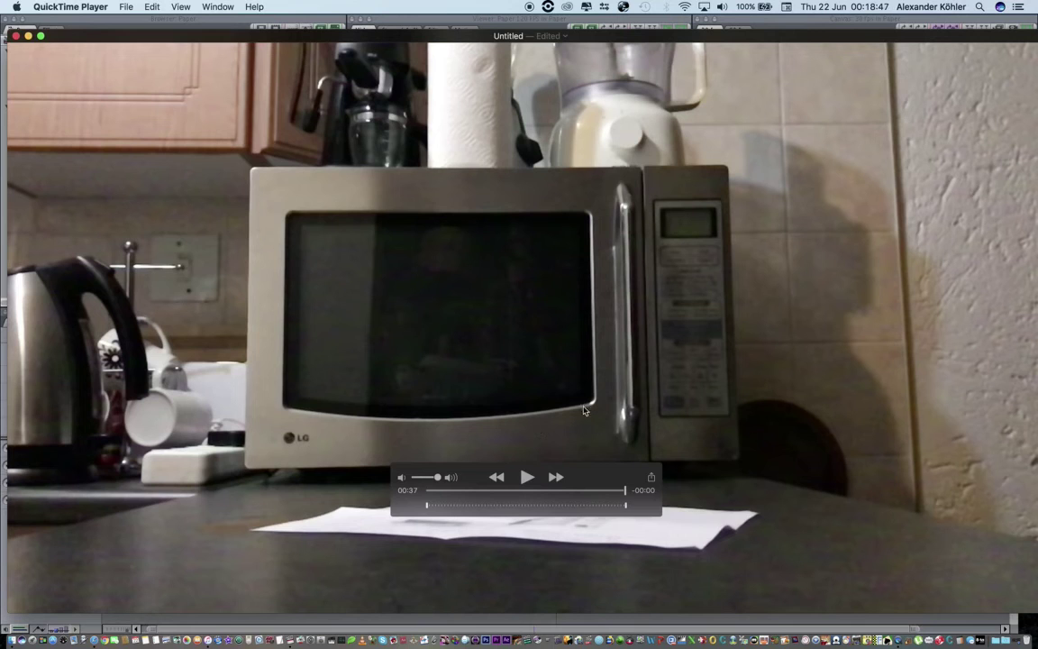
- Export the slow-motion movie at 1080p to the Desktop as "Paper 120 FPS playing at 30FPS"
click(127, 7)
mouse_move(239, 166)
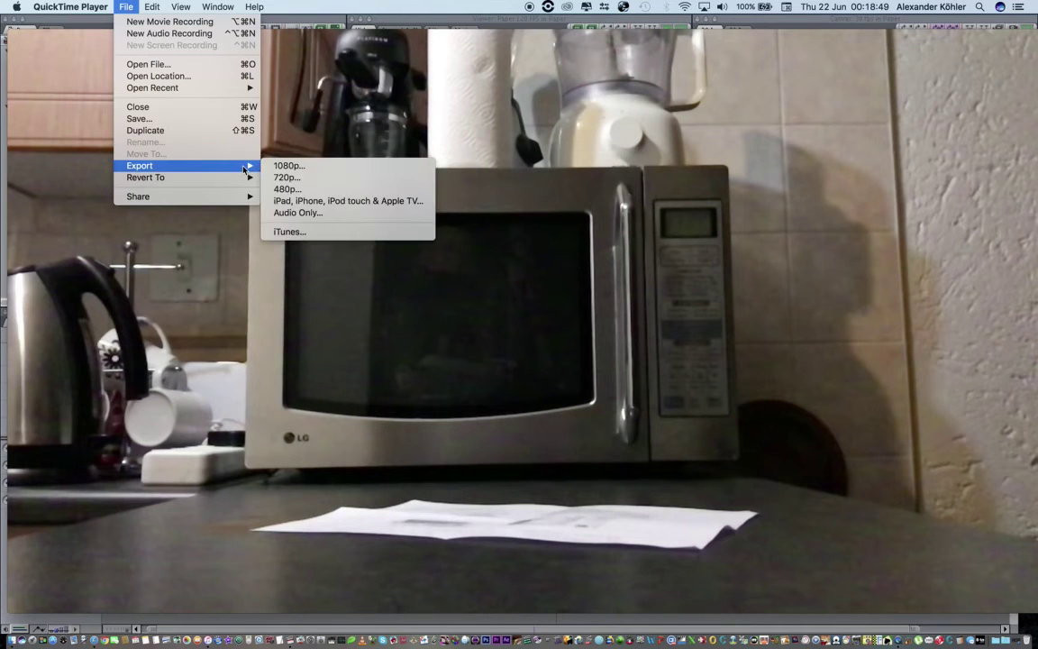
click(338, 168)
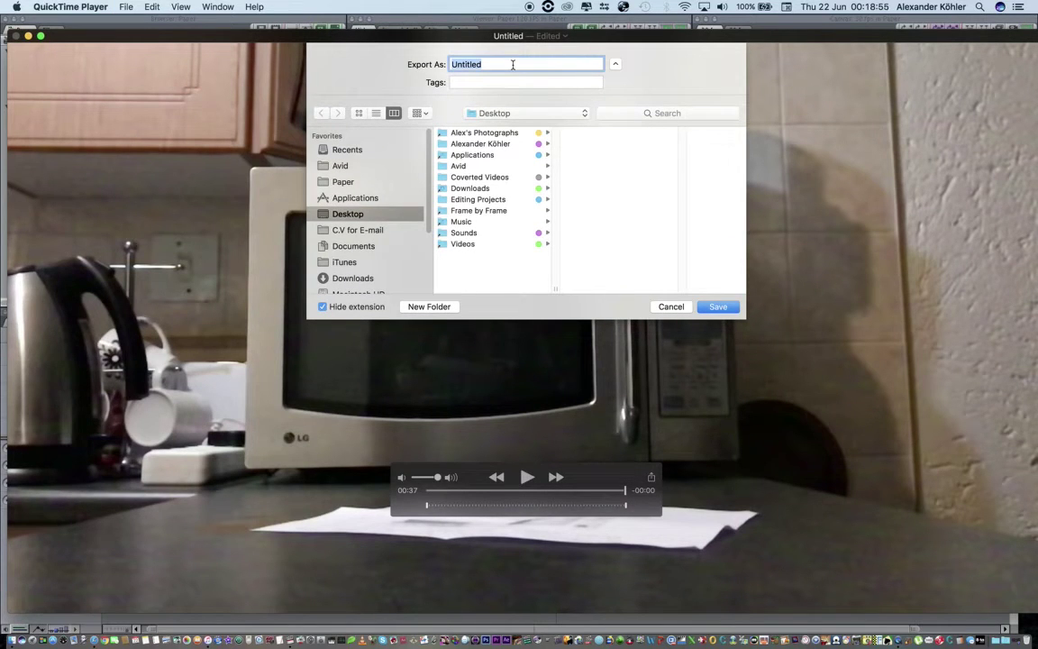
text(Paper 120 FPS playing at 30FPS)
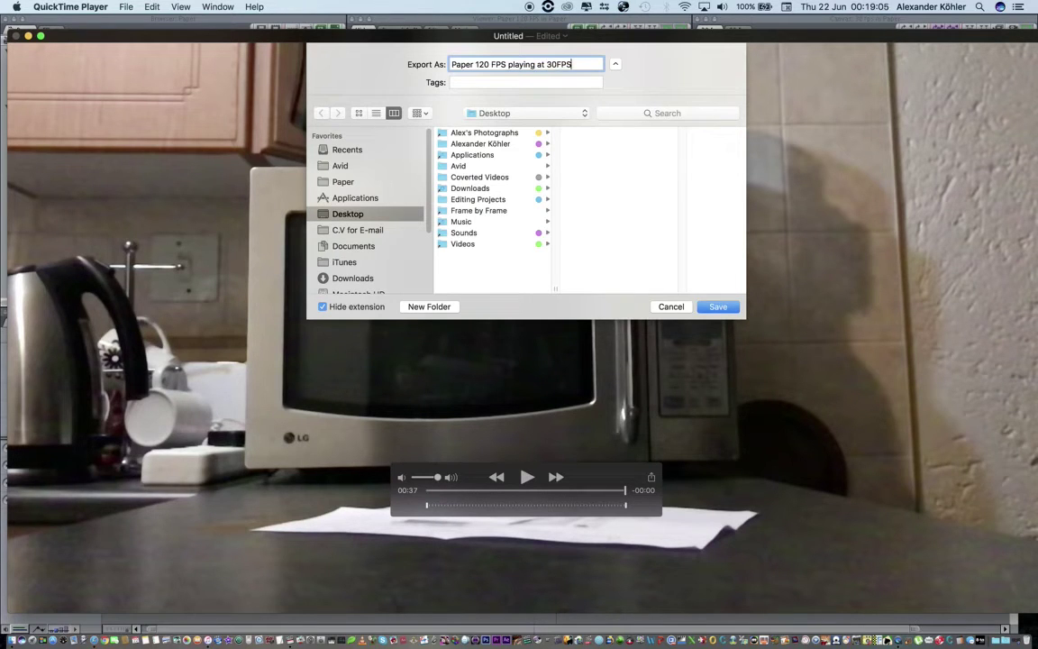
click(725, 310)
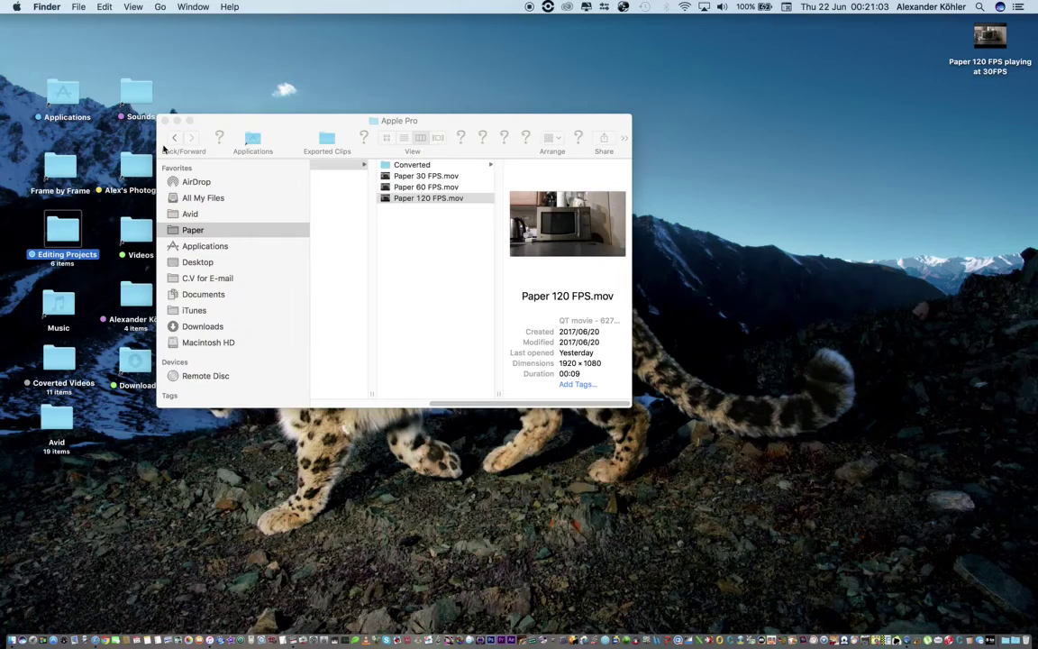
- Close the Finder window, move the exported movie toward the middle of the desktop and open it in QuickTime Player
click(167, 109)
drag(979, 69, 447, 168)
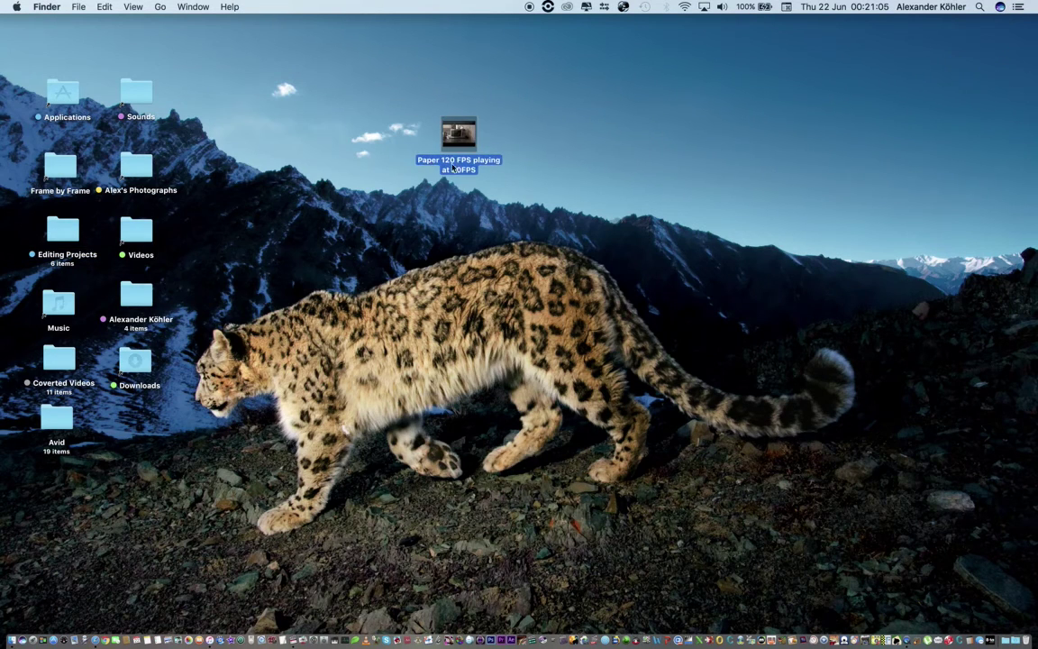
double_click(460, 167)
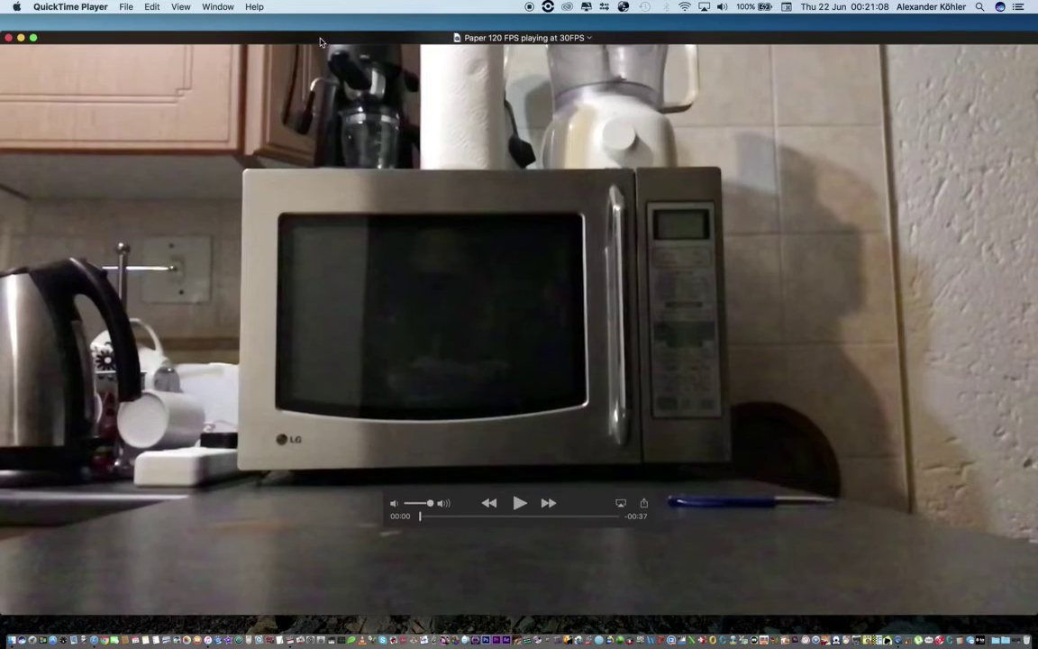
- Check the exported movie's format and frame rate in the Movie Inspector, and close the inspector
click(184, 8)
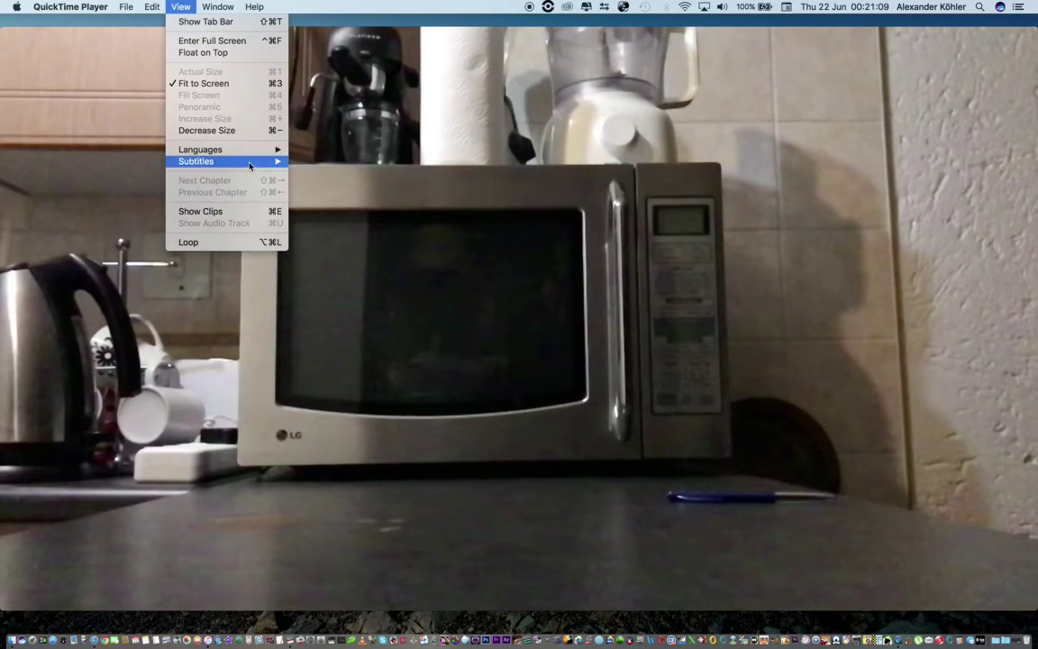
mouse_move(217, 8)
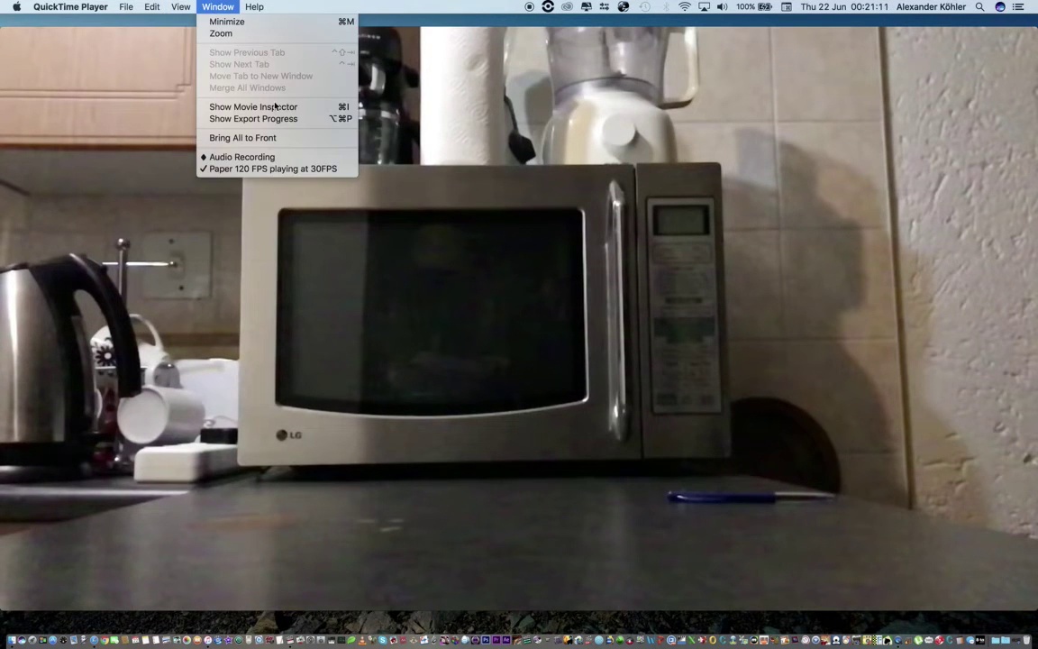
click(270, 107)
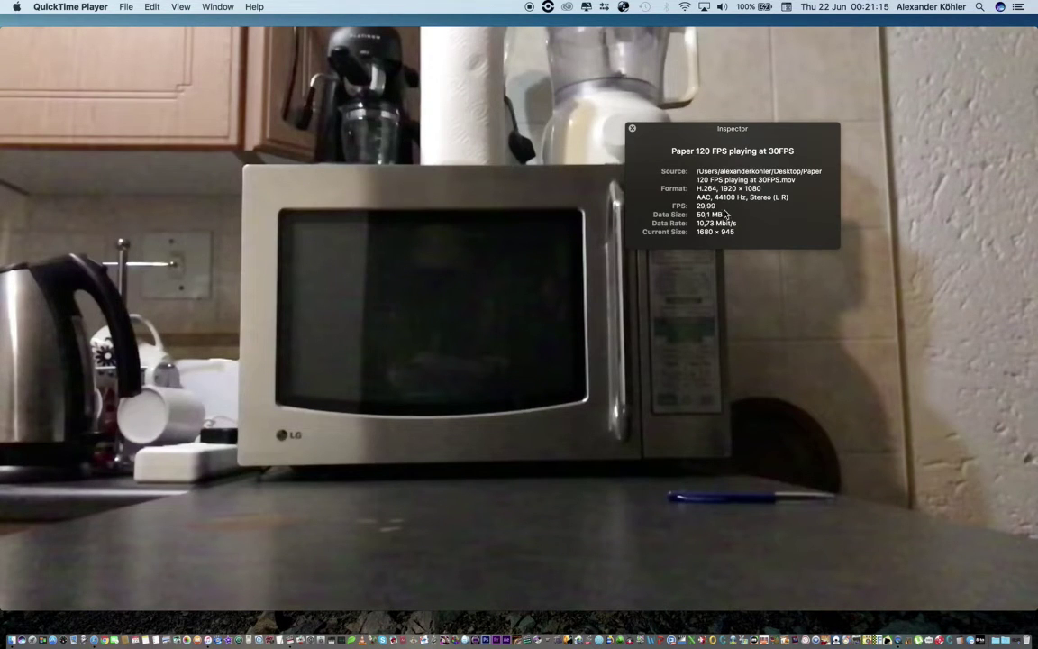
click(632, 128)
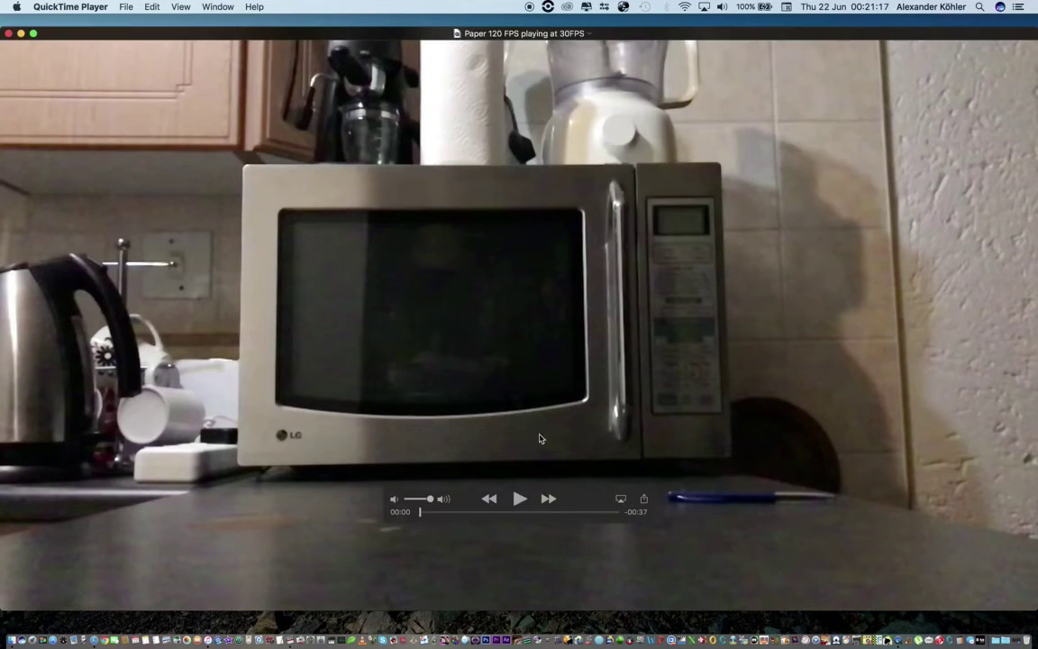
- Watch the exported Paper 120 FPS movie in full screen and close it
key(super+ctrl+f)
key(space)
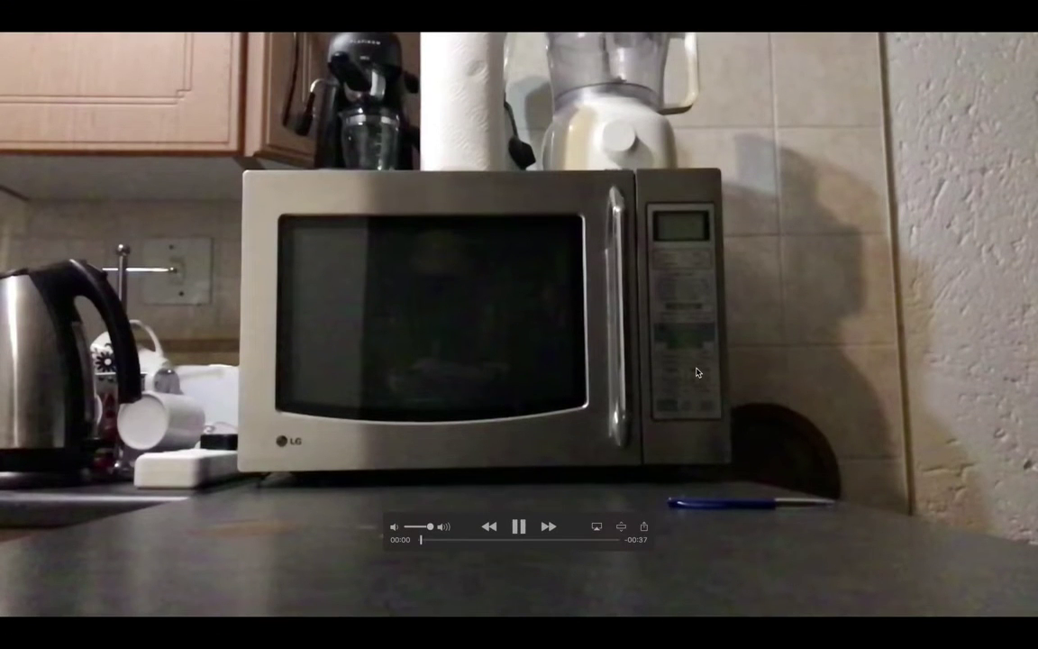
mouse_move(521, 539)
mouse_down()
mouse_move(545, 543)
mouse_move(523, 555)
mouse_up()
key(space)
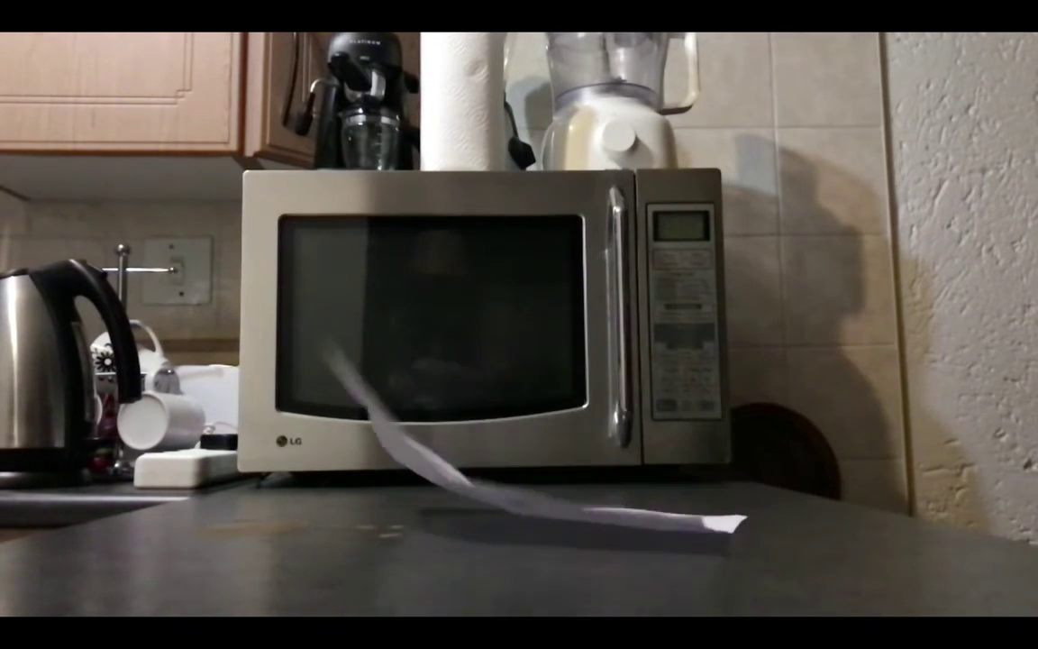
key(super+w)
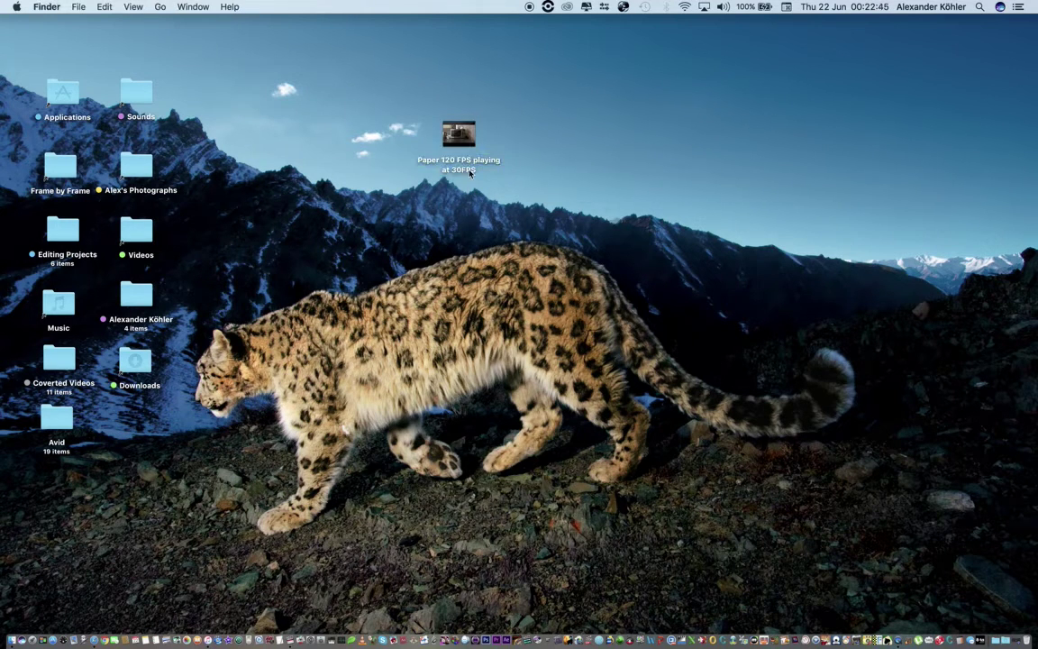
- Reopen the exported movie from the desktop, recheck its details in the Movie Inspector and close it
drag(473, 173, 692, 163)
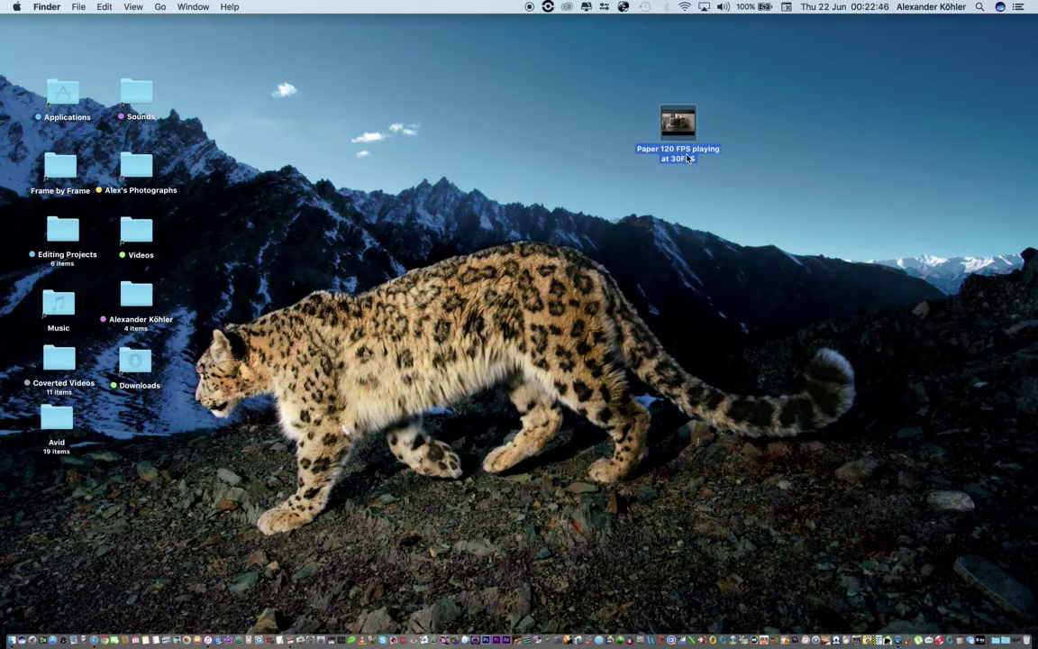
double_click(687, 159)
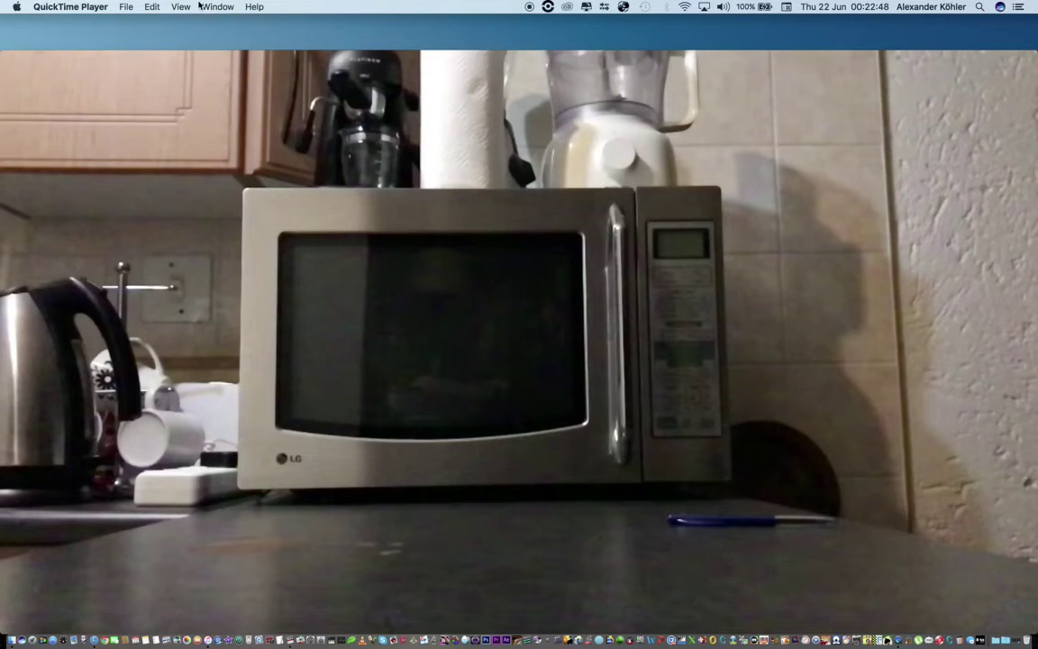
click(194, 7)
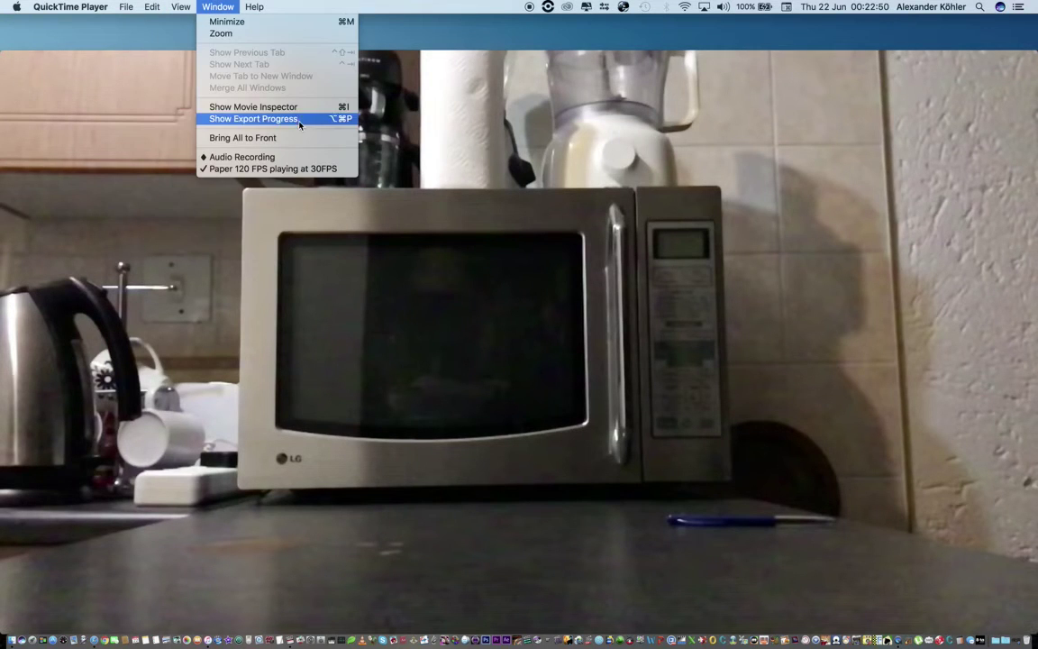
click(341, 107)
click(632, 128)
click(9, 57)
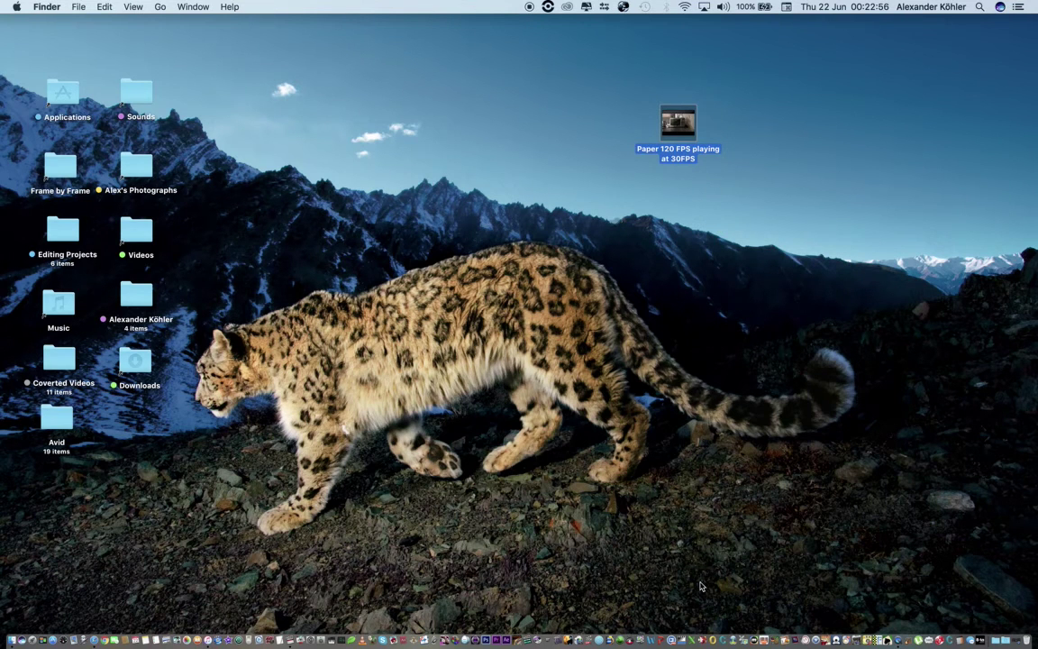
- Load "Paper 120 FPS playing at 30FPS" into MPEG Streamclip and open its QuickTime movie export settings
click(682, 642)
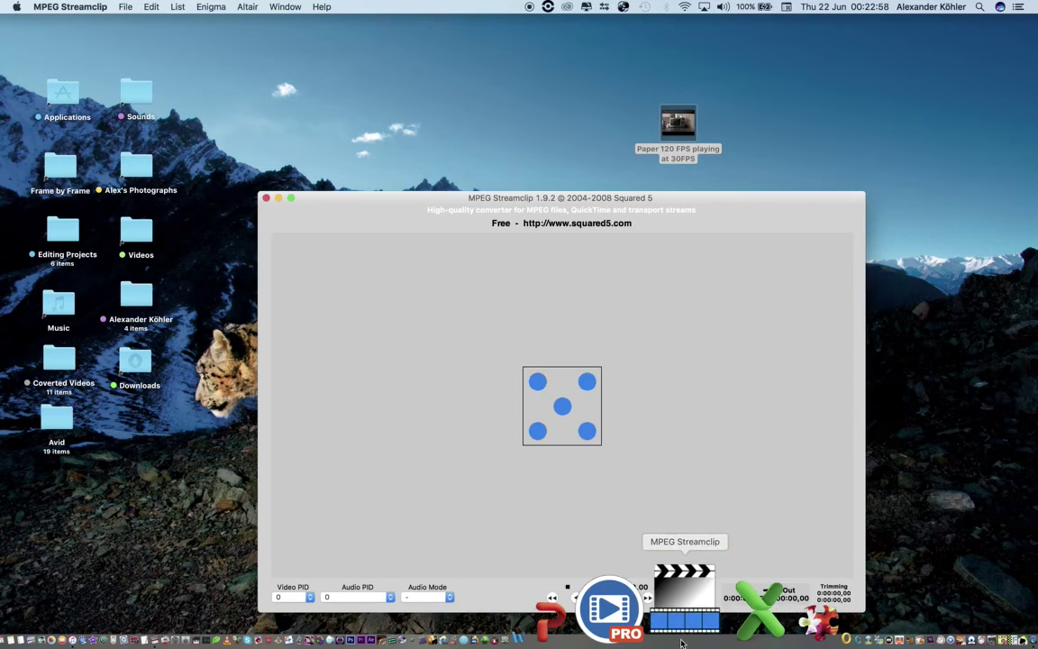
drag(677, 126, 542, 273)
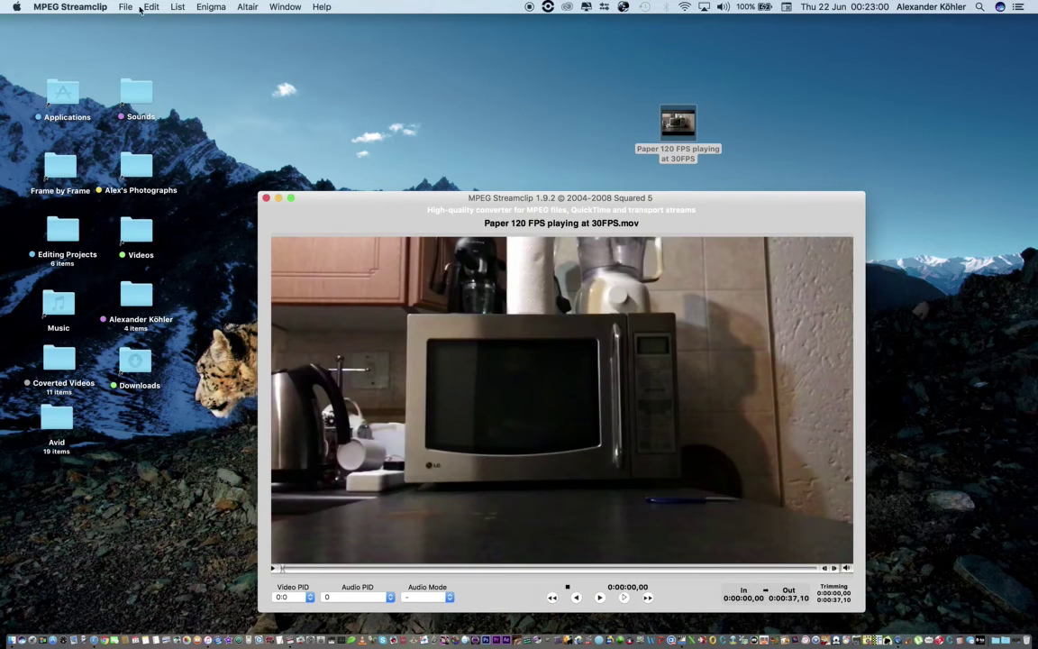
click(70, 6)
click(231, 115)
- Turn off Interlaced Scaling, set the export quality to 100%, and choose Apple ProRes 422 compression
click(556, 261)
drag(513, 143, 602, 141)
click(513, 115)
click(552, 38)
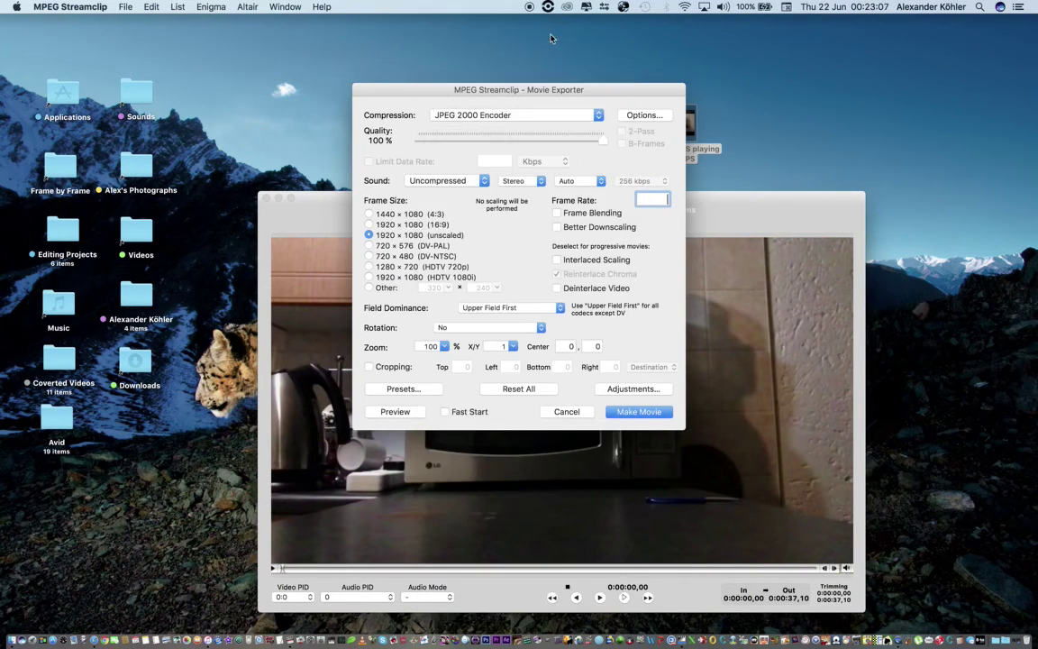
click(581, 114)
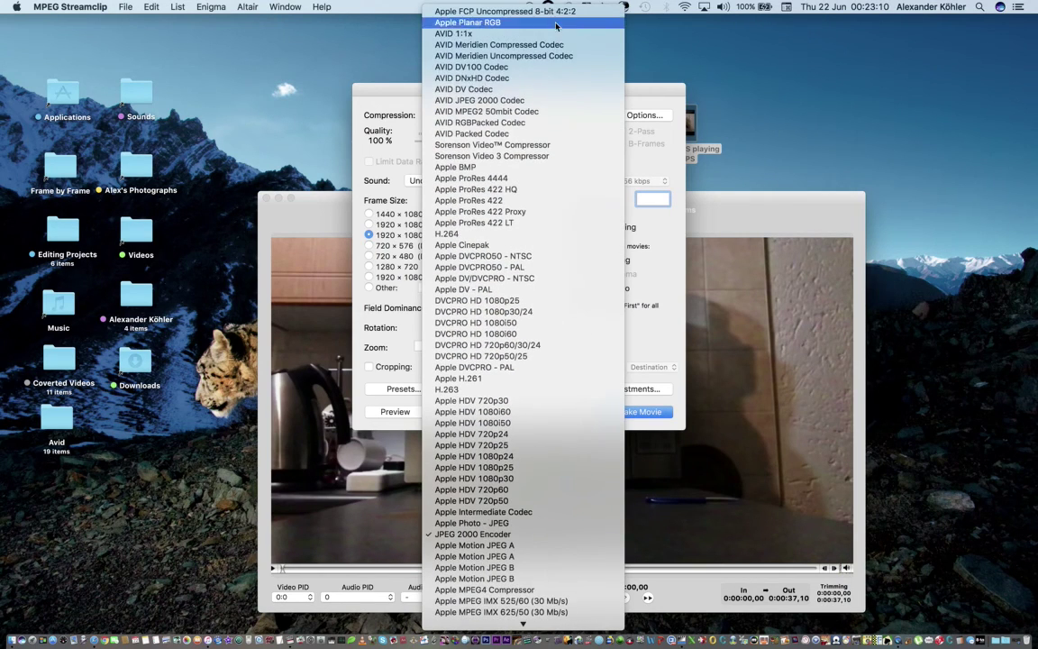
click(586, 201)
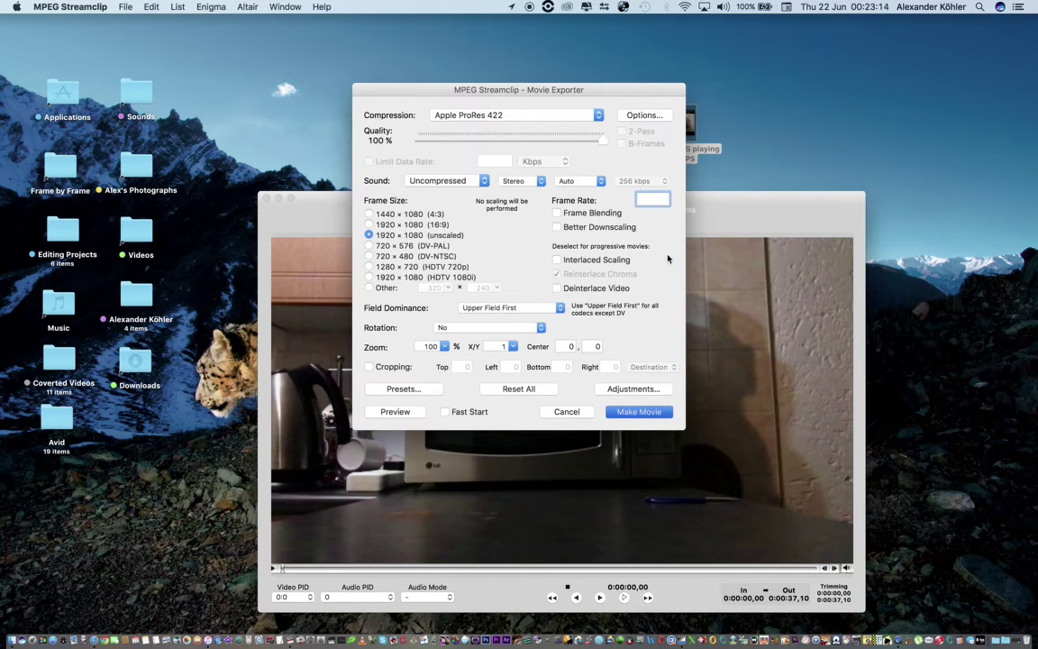
- Export the movie as "Paper 120 FPS playing at 30FPS" into the Apple Pro folder inside Paper's Converted folder
key(Return)
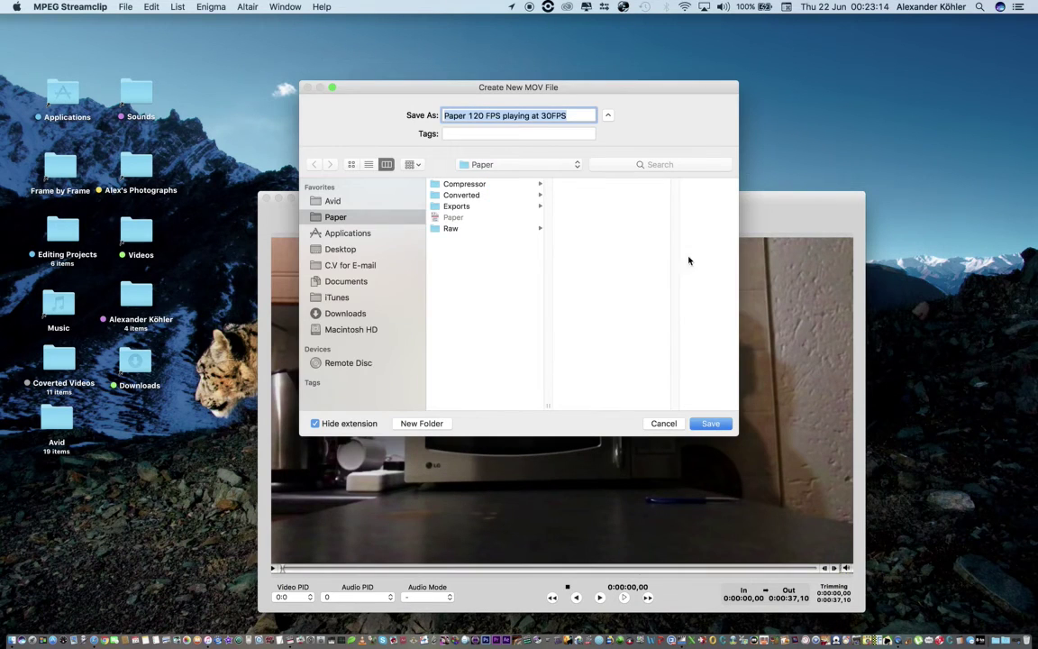
click(519, 196)
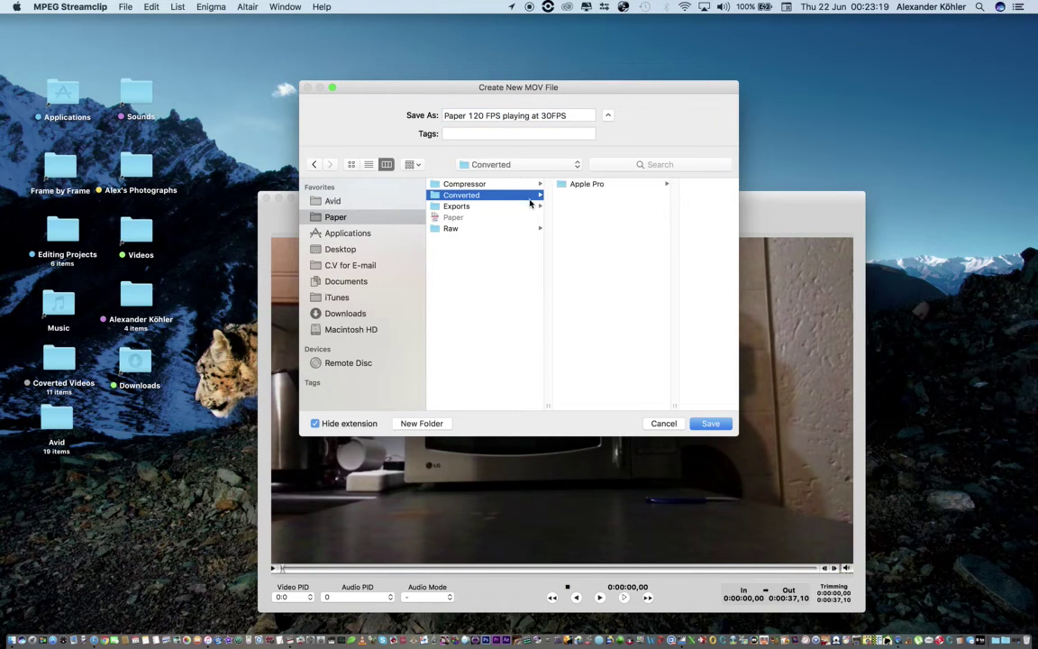
click(610, 186)
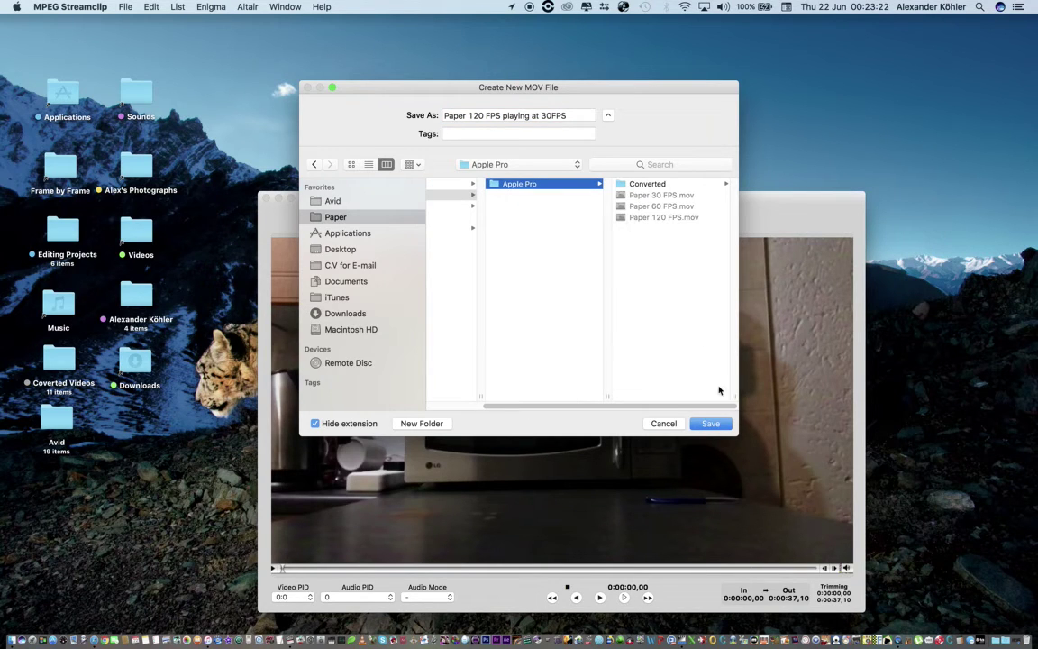
click(721, 429)
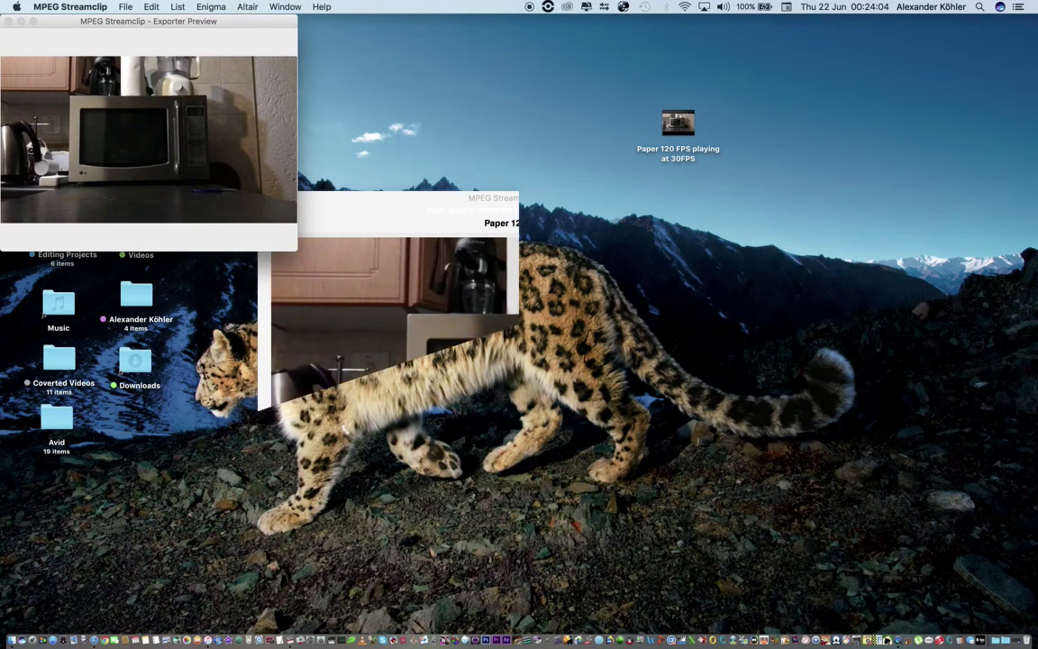
- Open the converted "Paper 120 FPS playing at 30FPS.mov" in QuickTime Player from Paper's Converted/Apple Pro folder
double_click(63, 230)
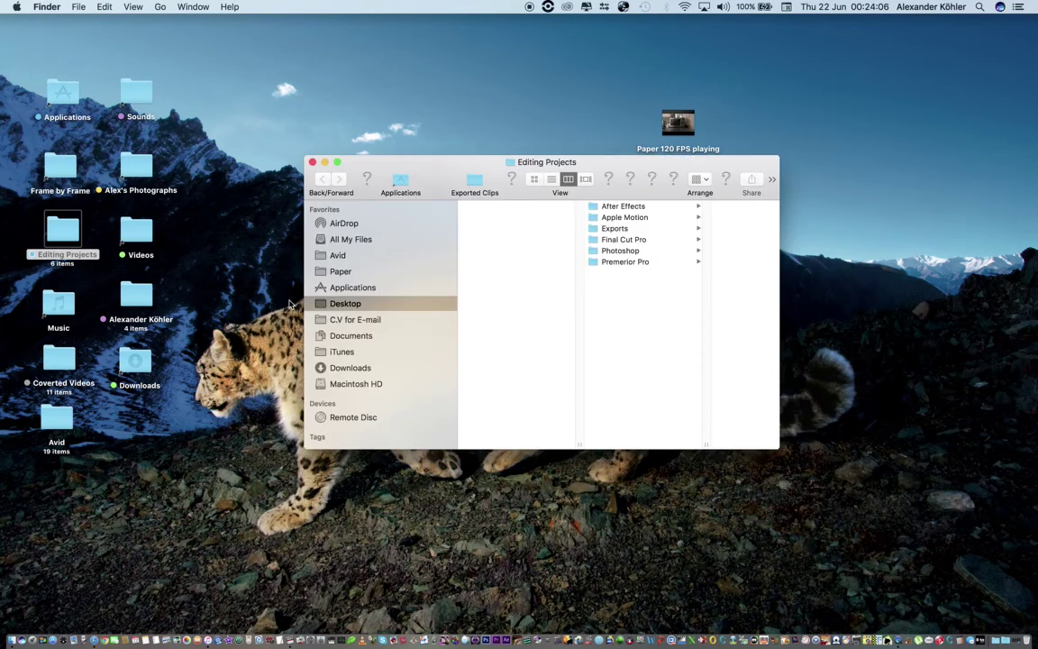
click(340, 271)
click(552, 219)
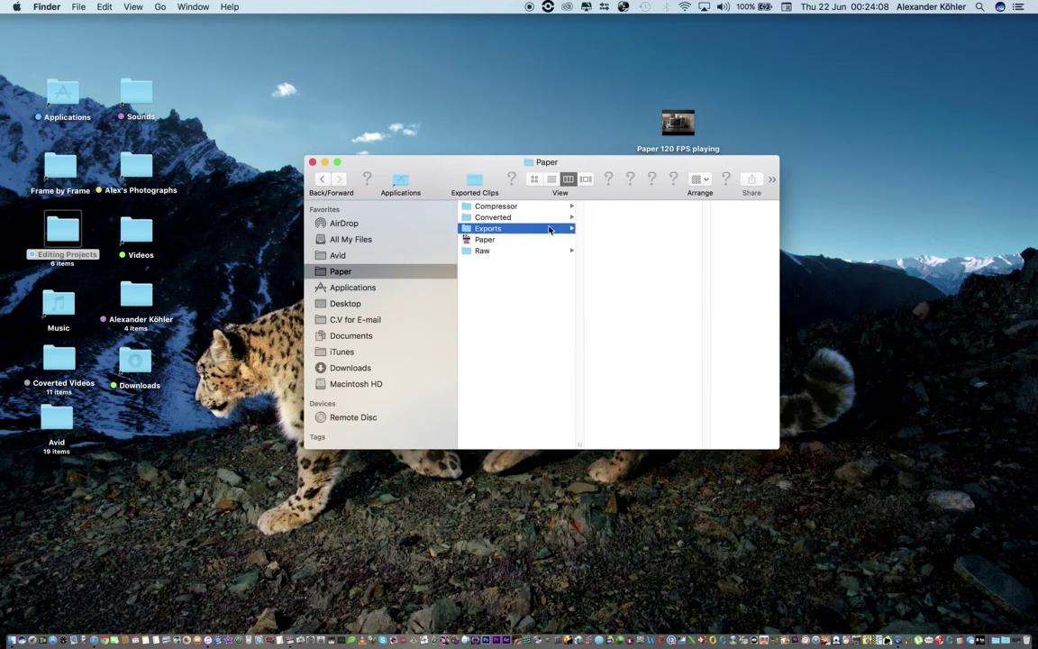
click(673, 210)
click(737, 251)
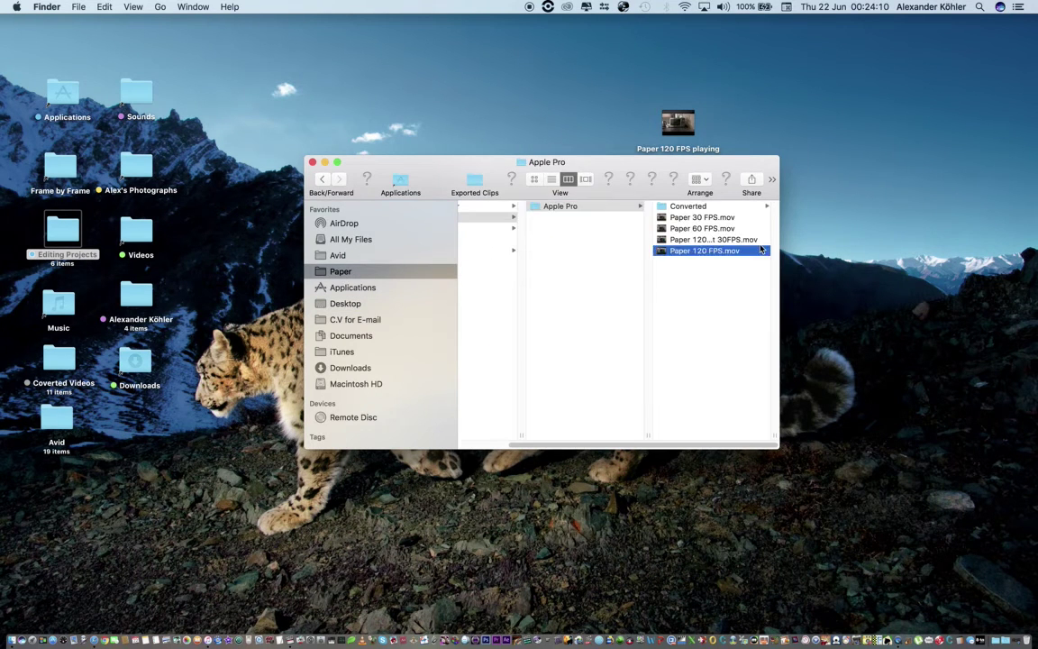
click(624, 240)
double_click(624, 240)
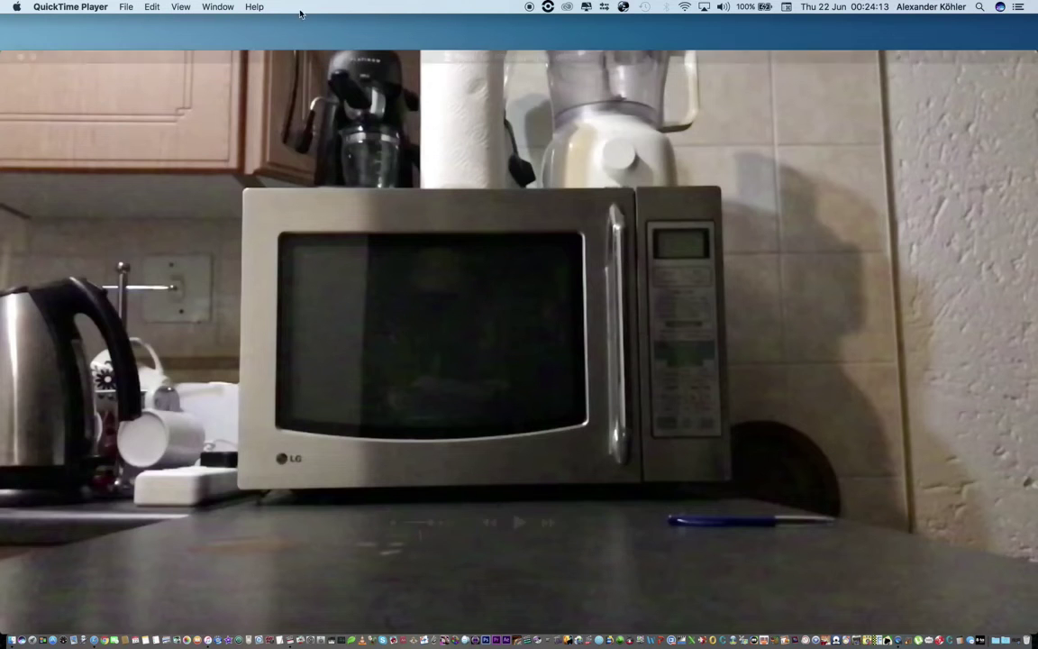
- Check the converted movie's format and frame rate in the Movie Inspector, and close the inspector
click(217, 7)
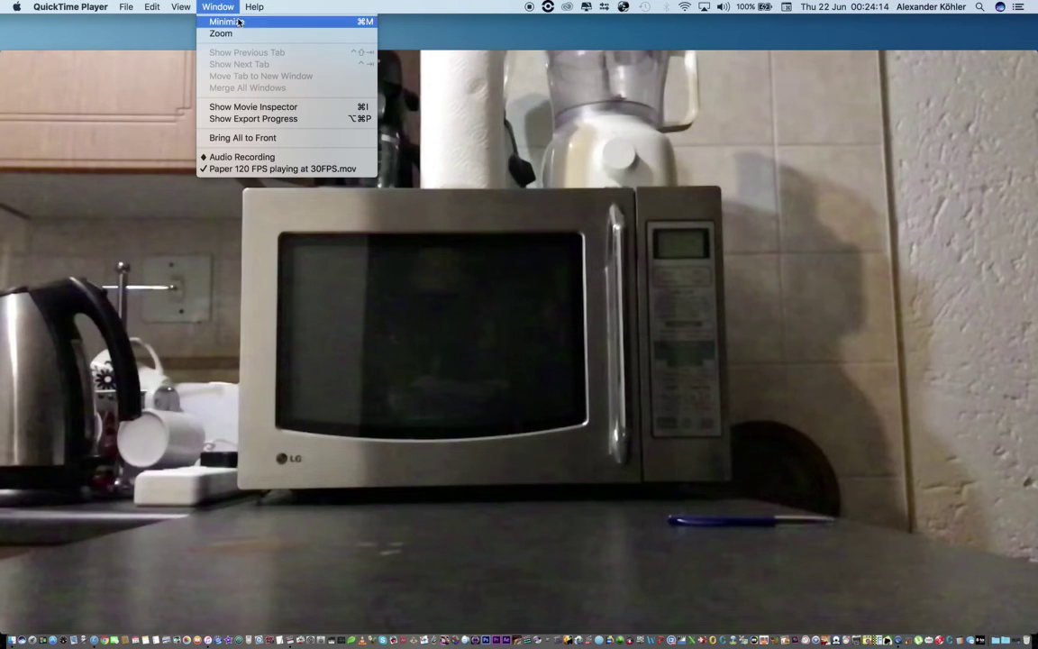
click(252, 104)
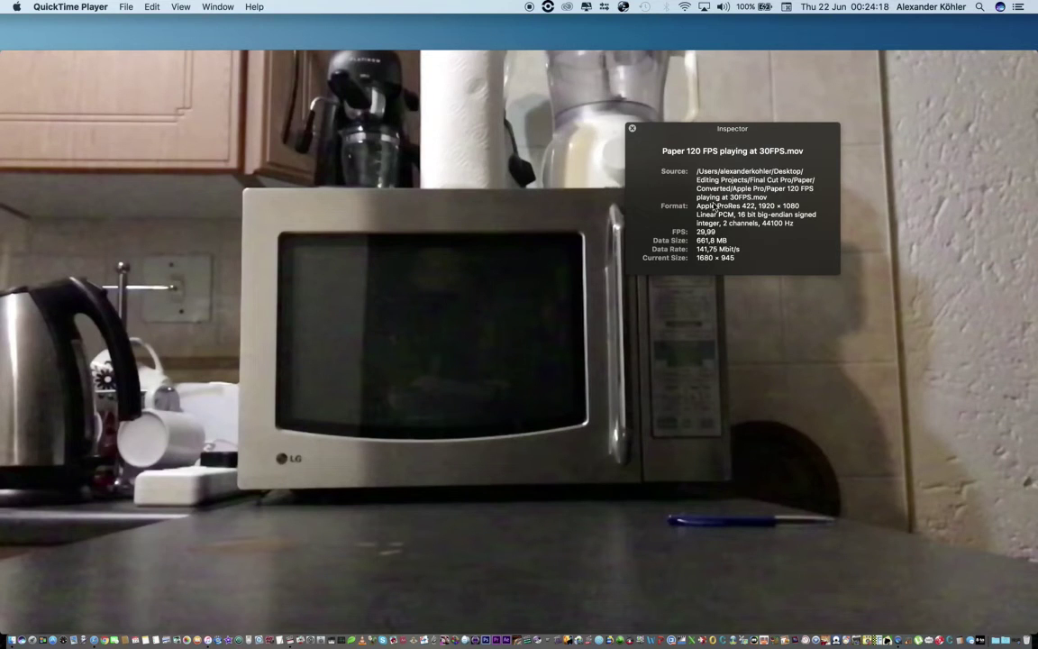
click(631, 128)
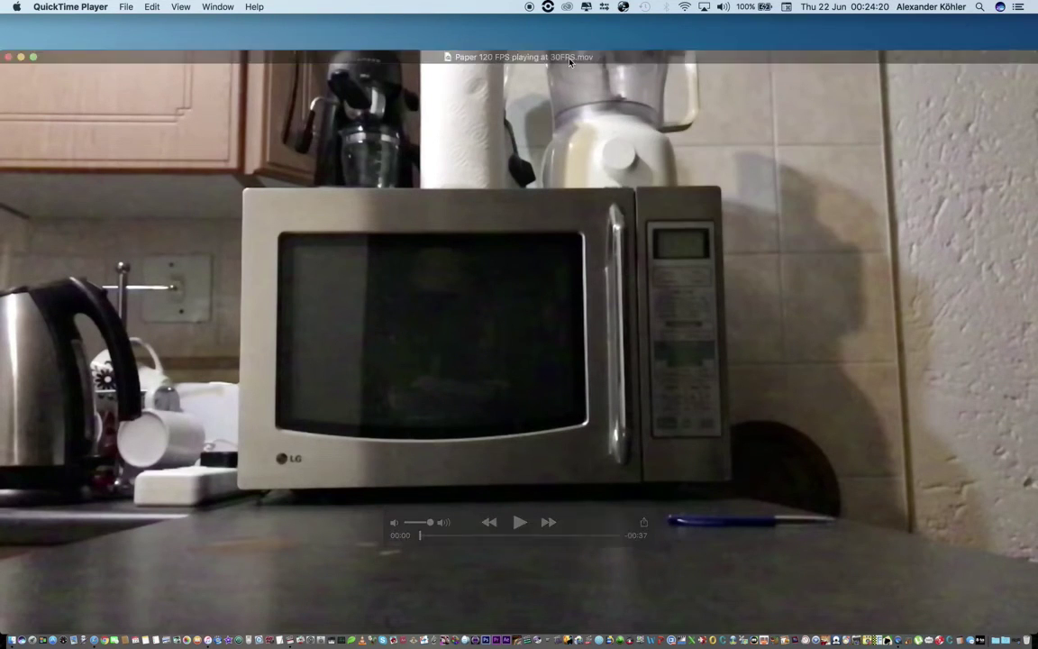
- Watch the falling paper in the converted movie from about 19 seconds, pause playback and close the movie
drag(512, 52, 570, 41)
drag(494, 500, 520, 500)
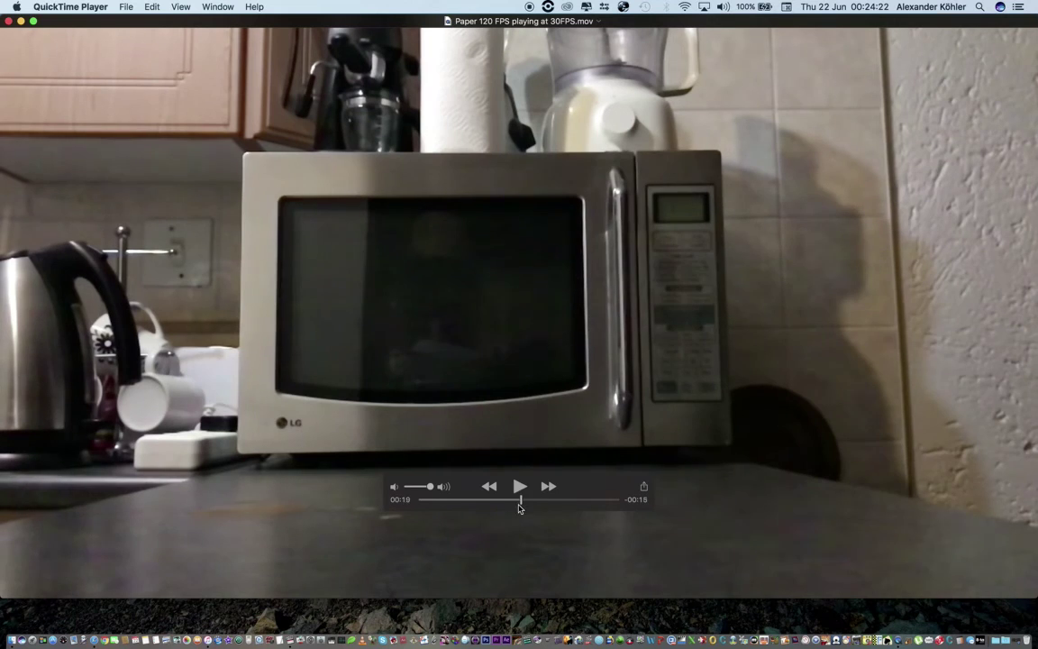
key(space)
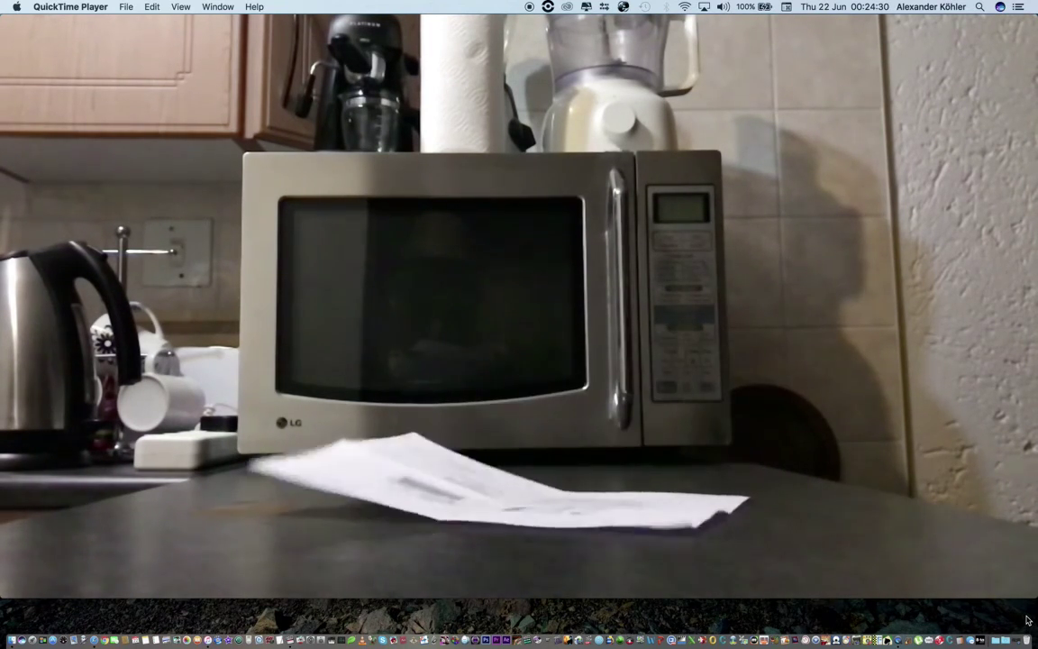
key(space)
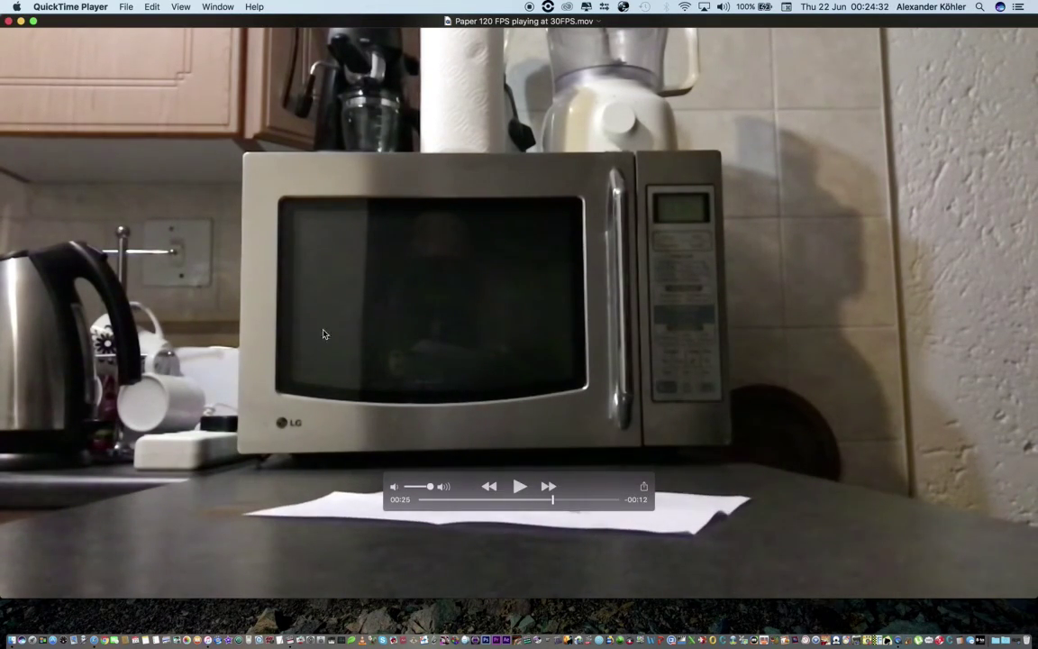
click(8, 22)
- Switch to Final Cut Pro and import "Paper 120 FPS playing at 30FPS.mov" from Paper's Converted/Apple Pro folder
click(517, 273)
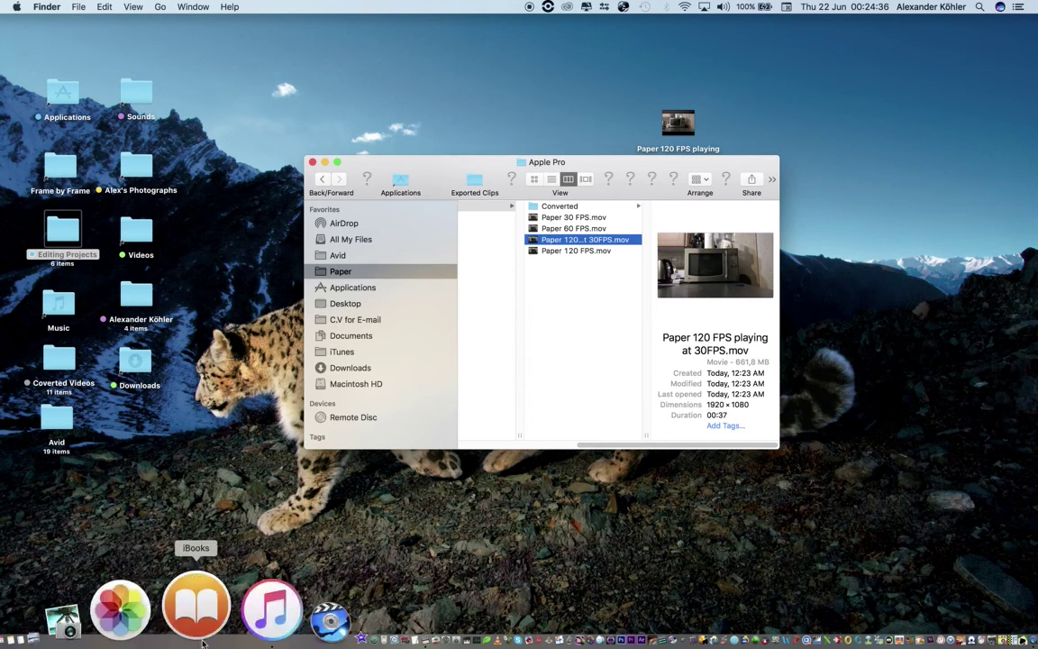
click(298, 632)
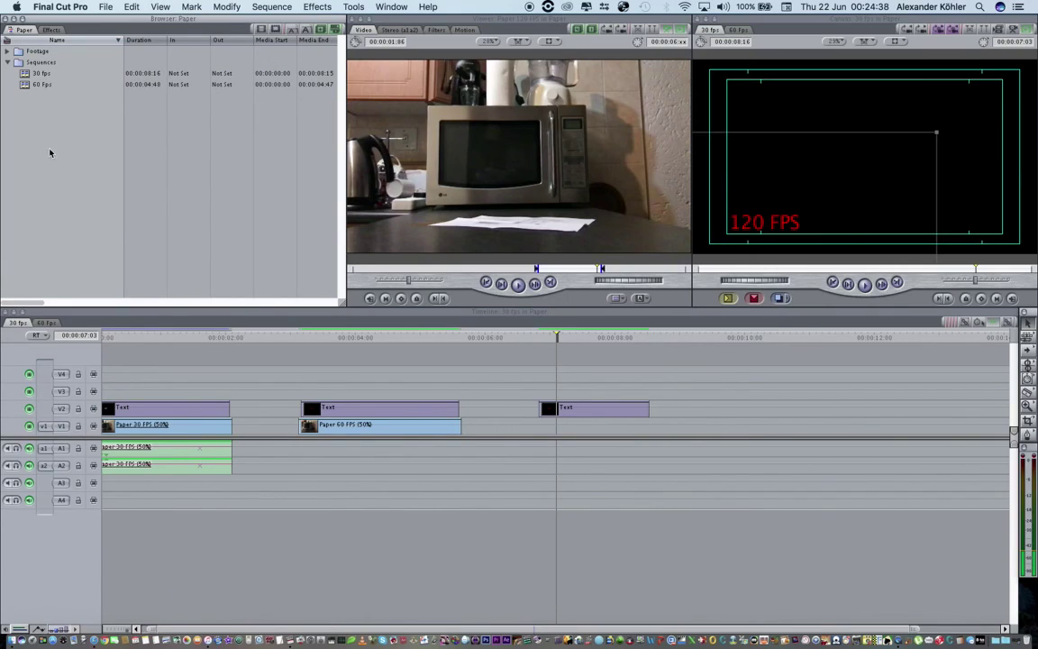
right_click(52, 143)
mouse_move(149, 147)
click(187, 147)
click(298, 151)
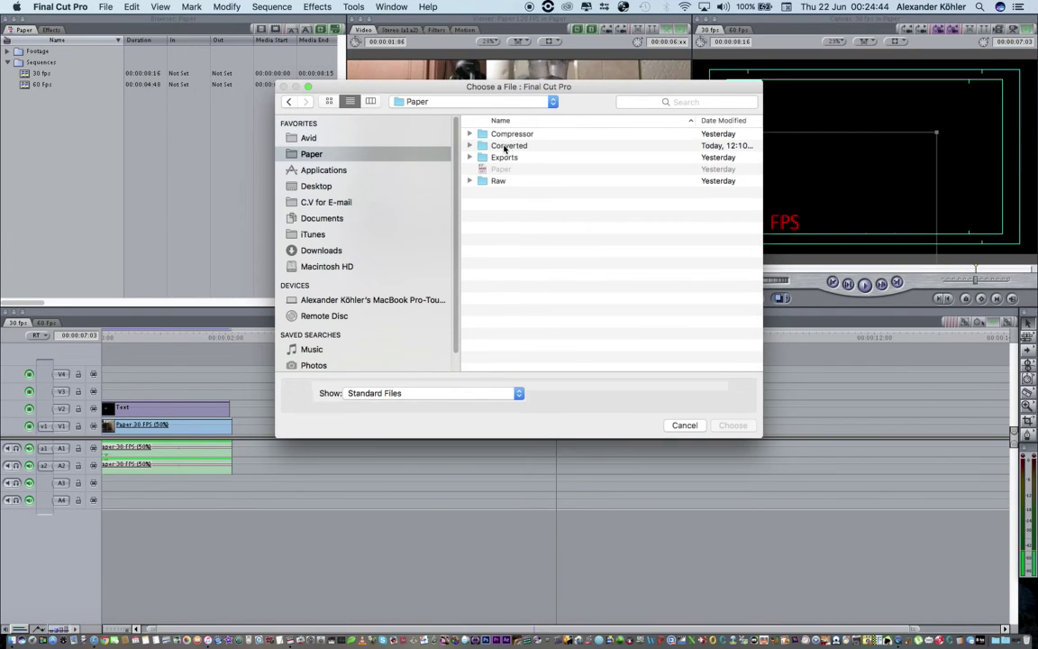
double_click(506, 147)
double_click(526, 135)
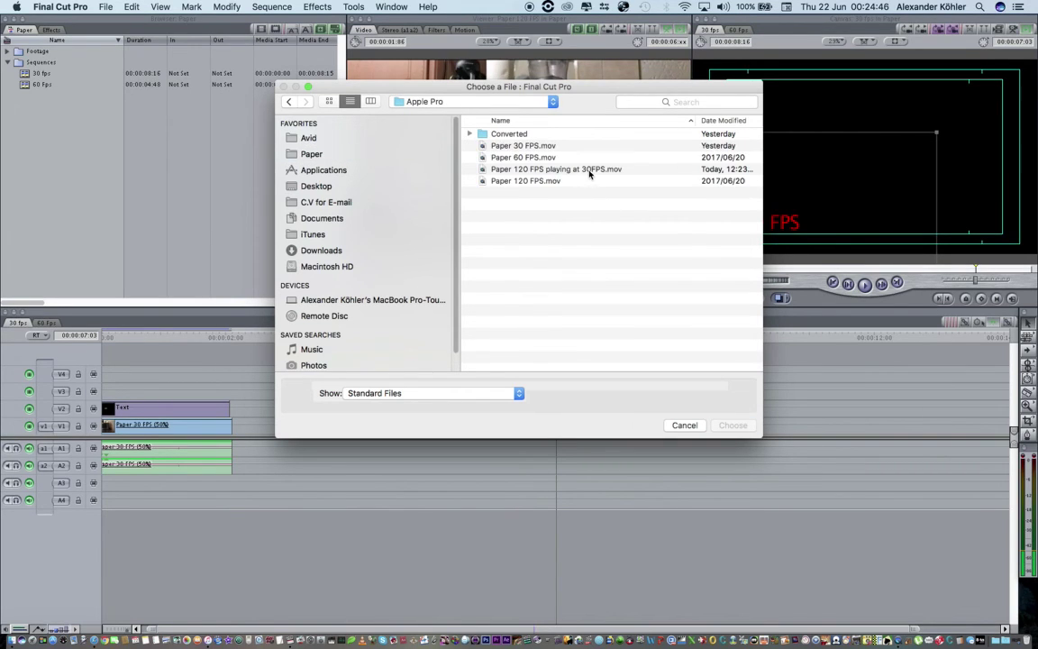
click(590, 170)
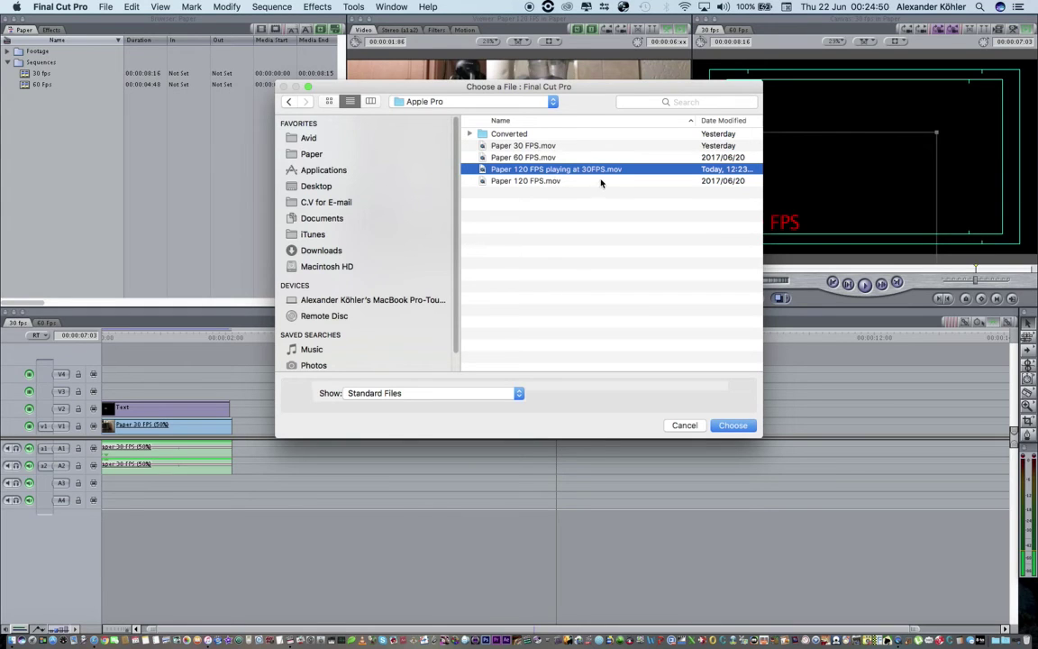
click(733, 425)
- Place the imported 120 FPS clip on V1 beneath the 120 FPS title, and extend that title to the clip's end
drag(519, 158, 541, 438)
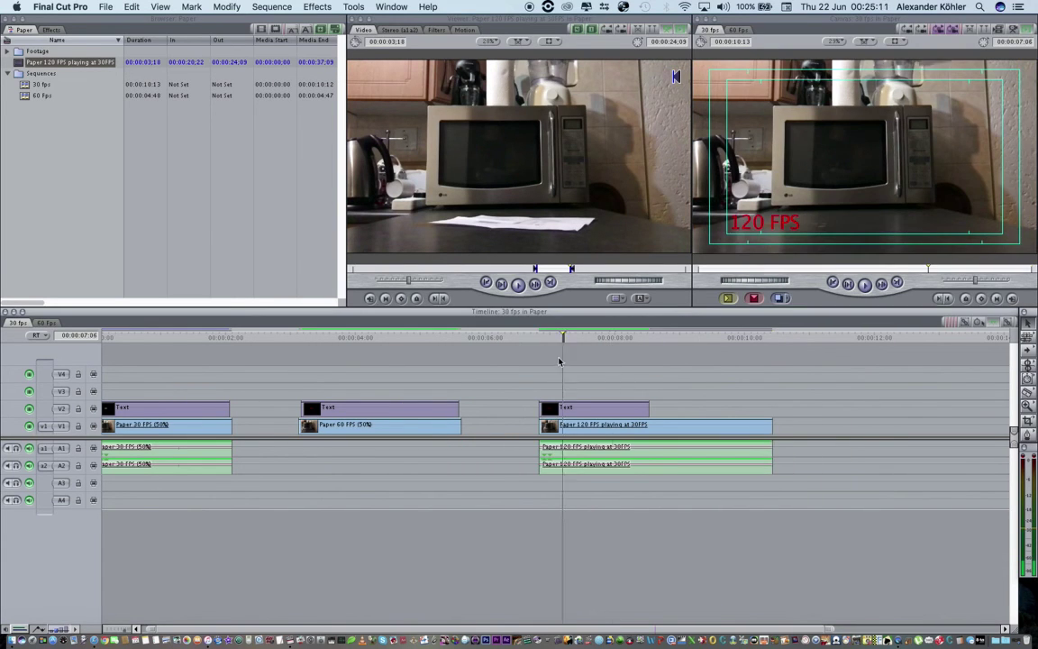
drag(649, 410, 772, 416)
- Move the playhead back to the 60 FPS clip and play the sequence from there to review the slow motion
click(751, 341)
drag(751, 347, 356, 387)
key(space)
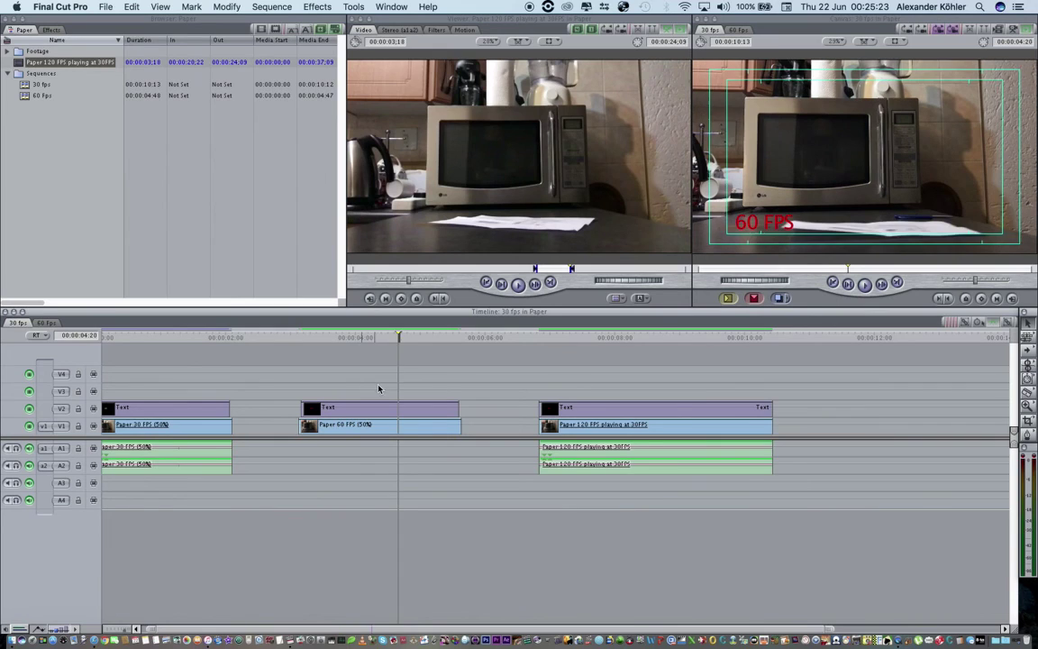
key(space)
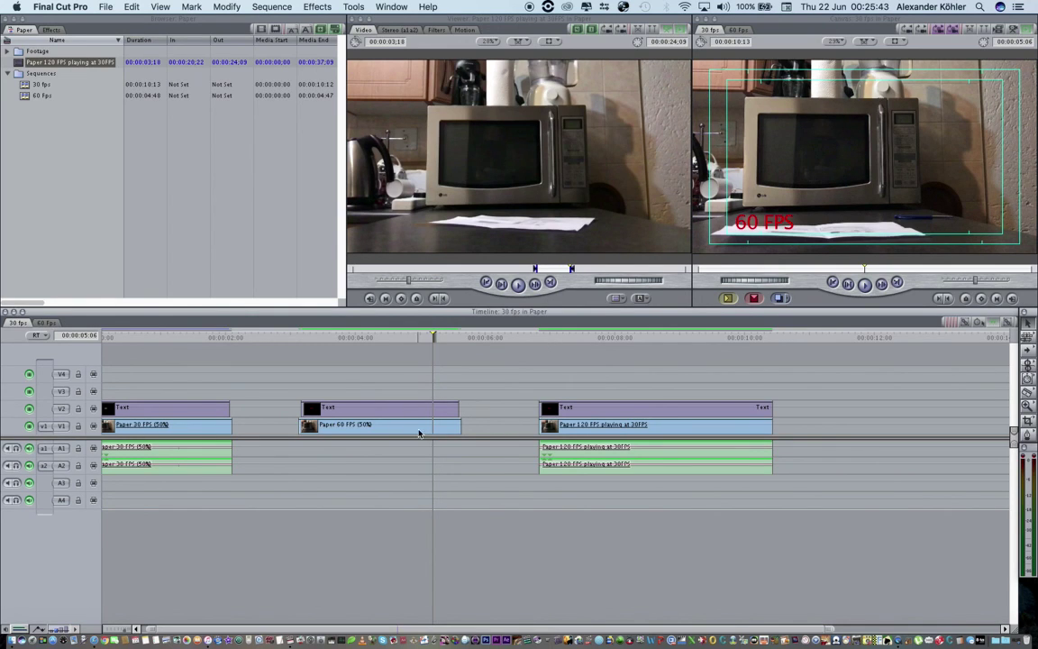
- Close the gaps in the sequence by moving the 60 FPS and 120 FPS clips against the clips preceding them
click(343, 431)
drag(343, 431, 274, 425)
drag(545, 424, 399, 424)
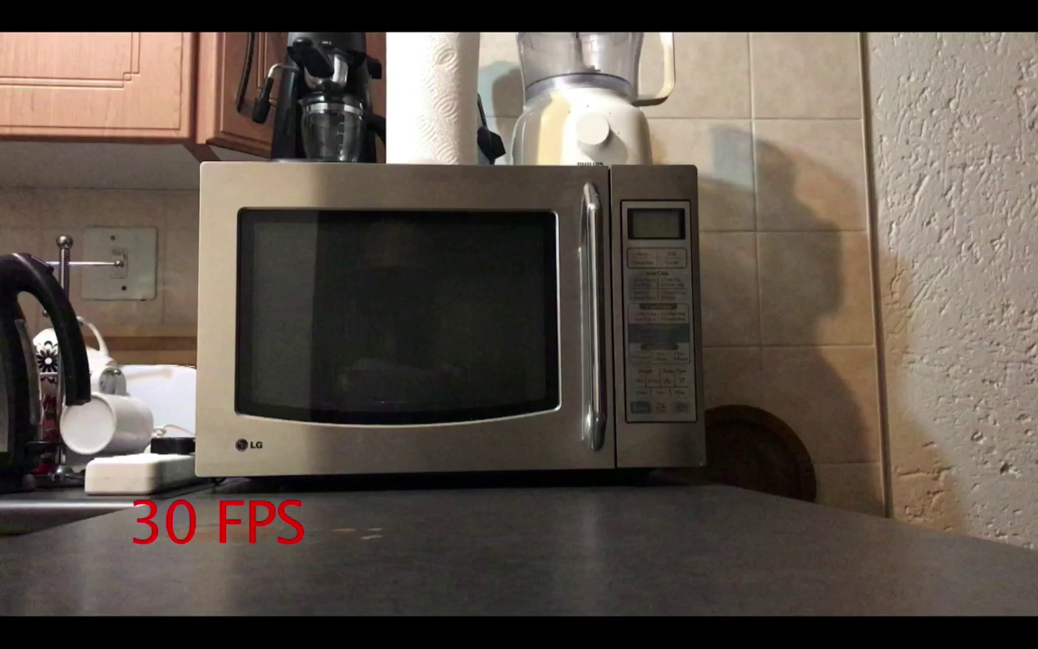